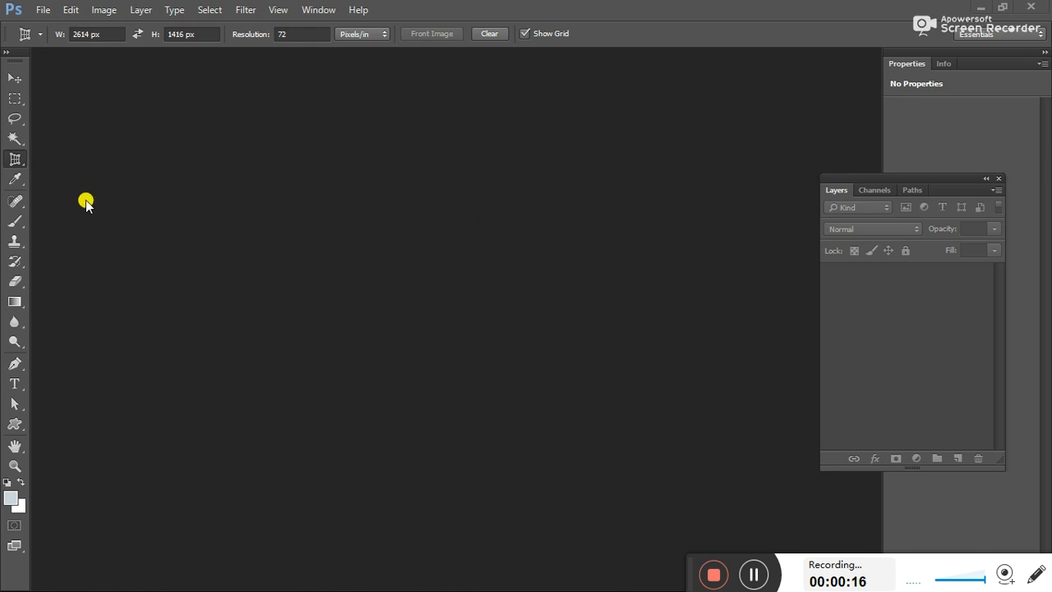
Create a new blank document with the default settings.
{"action": "left_click", "coordinate": [16, 161]}
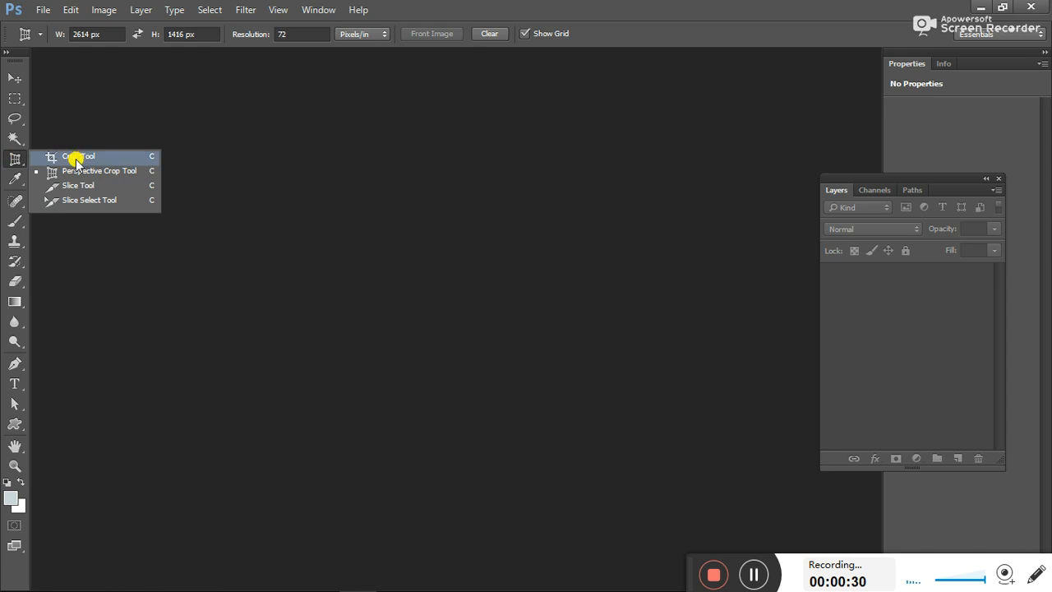
{"action": "left_click", "coordinate": [15, 161]}
{"action": "left_click", "coordinate": [43, 10]}
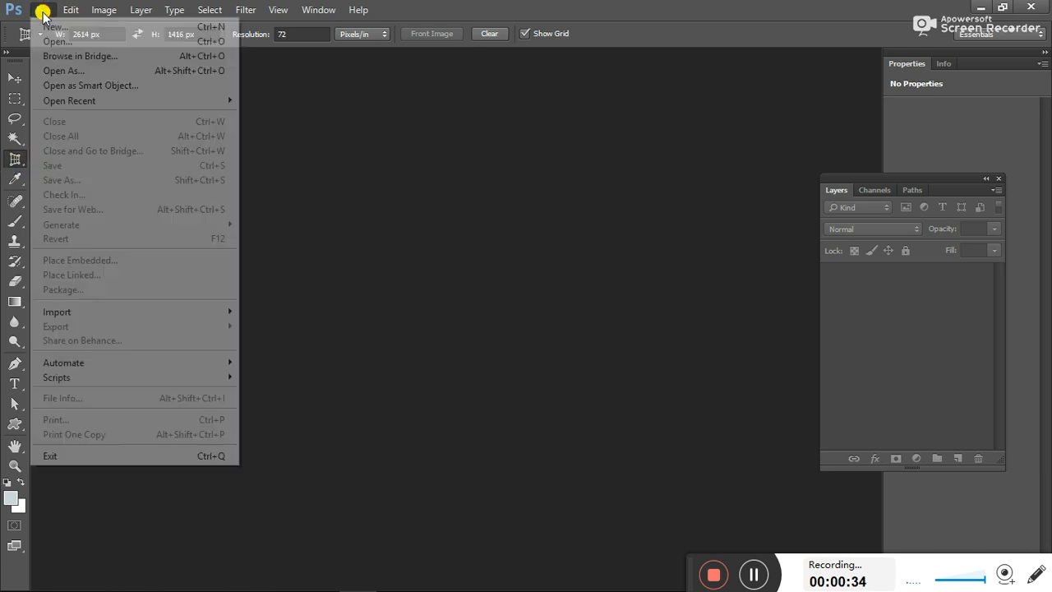
{"action": "left_click", "coordinate": [45, 24]}
{"action": "left_click", "coordinate": [689, 116]}
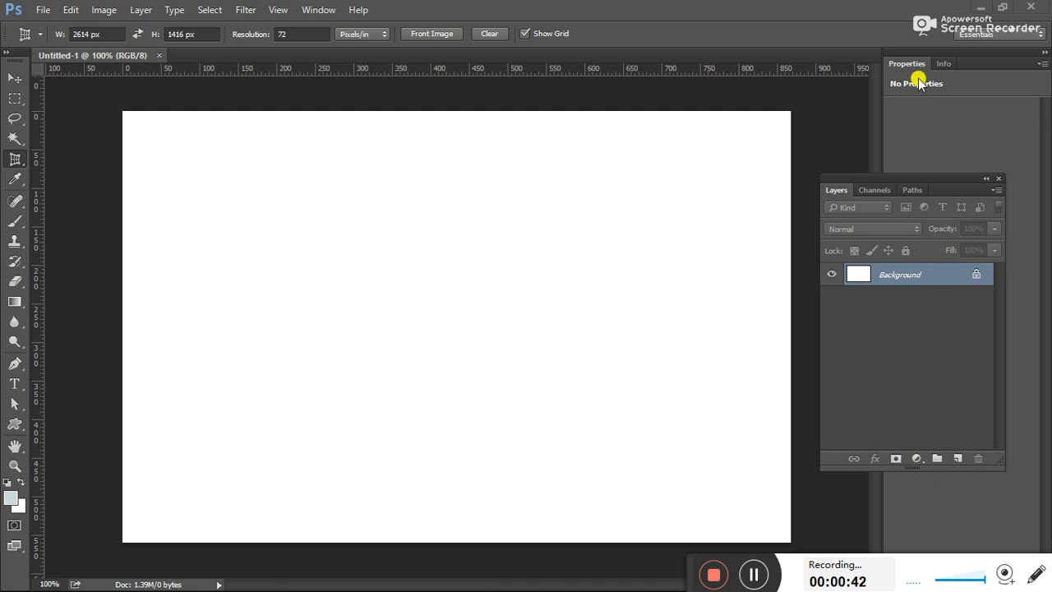
Place the Kiehl's bottle photo from the desktop into the new document at its original size.
{"action": "left_click", "coordinate": [978, 8]}
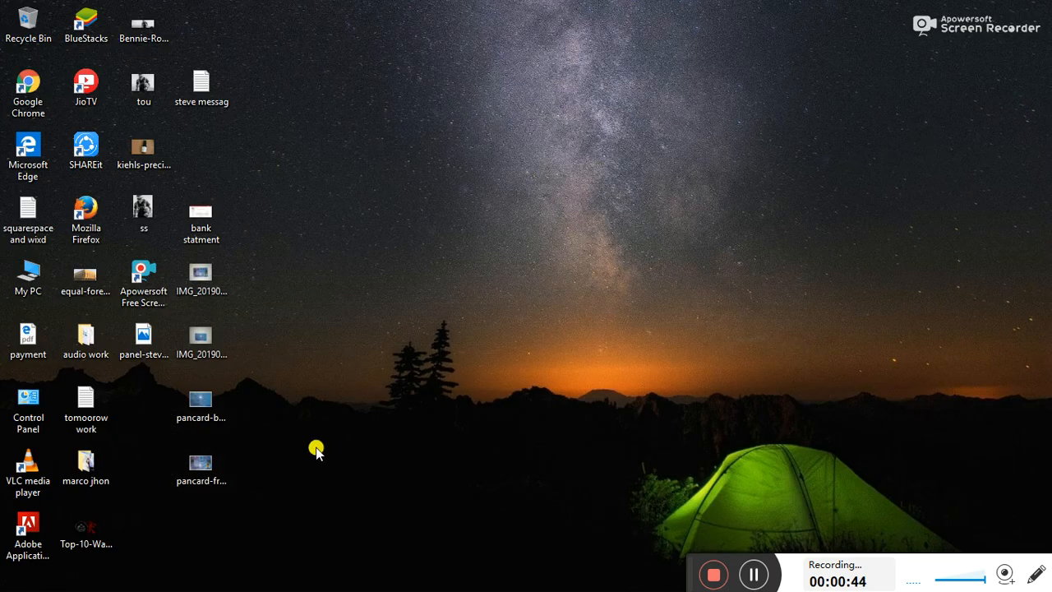
{"action": "left_click_drag", "start_coordinate": [162, 165], "coordinate": [512, 448]}
{"action": "left_click", "coordinate": [962, 9]}
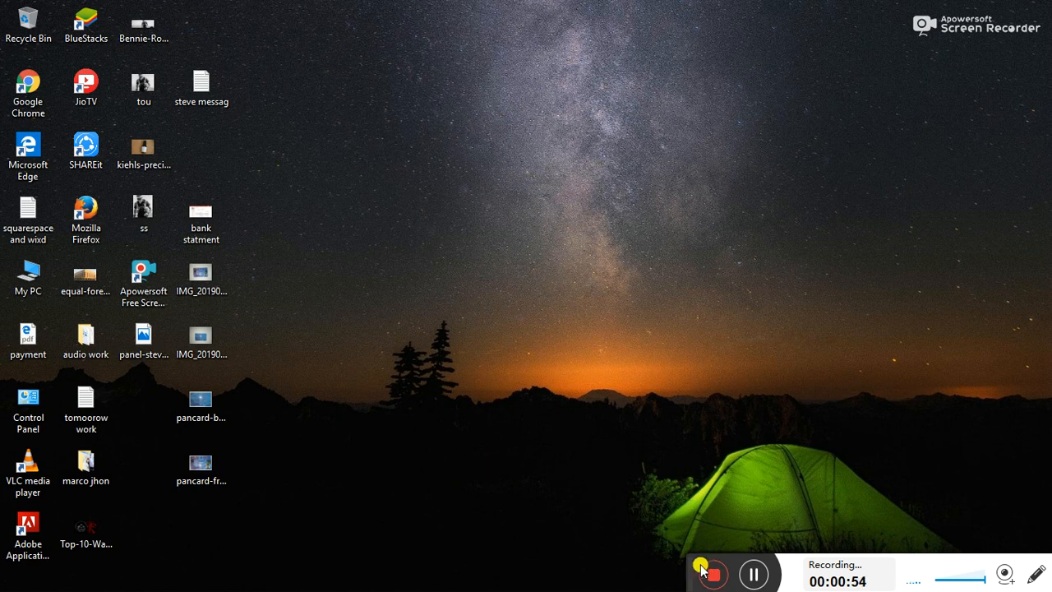
{"action": "left_click_drag", "start_coordinate": [696, 566], "coordinate": [822, 12]}
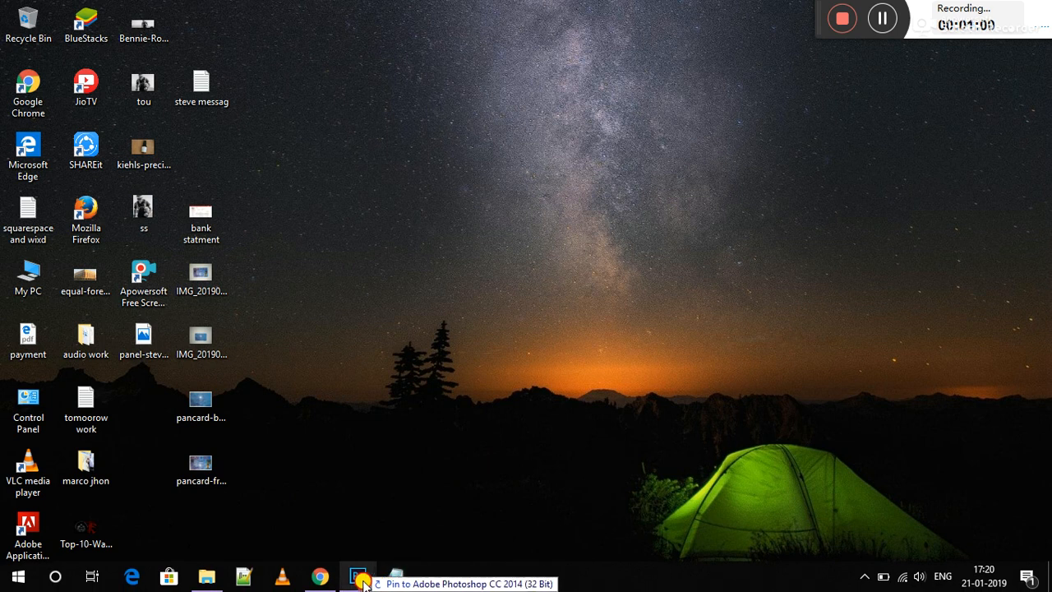
{"action": "left_click", "coordinate": [363, 581]}
{"action": "left_click_drag", "start_coordinate": [430, 274], "coordinate": [430, 277]}
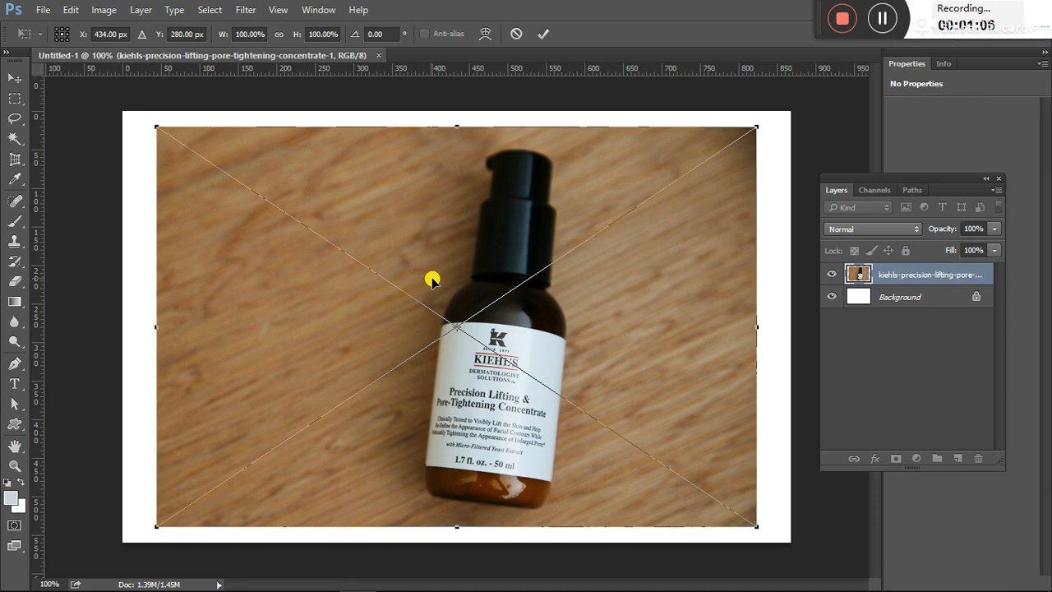
{"action": "key", "text": "c"}
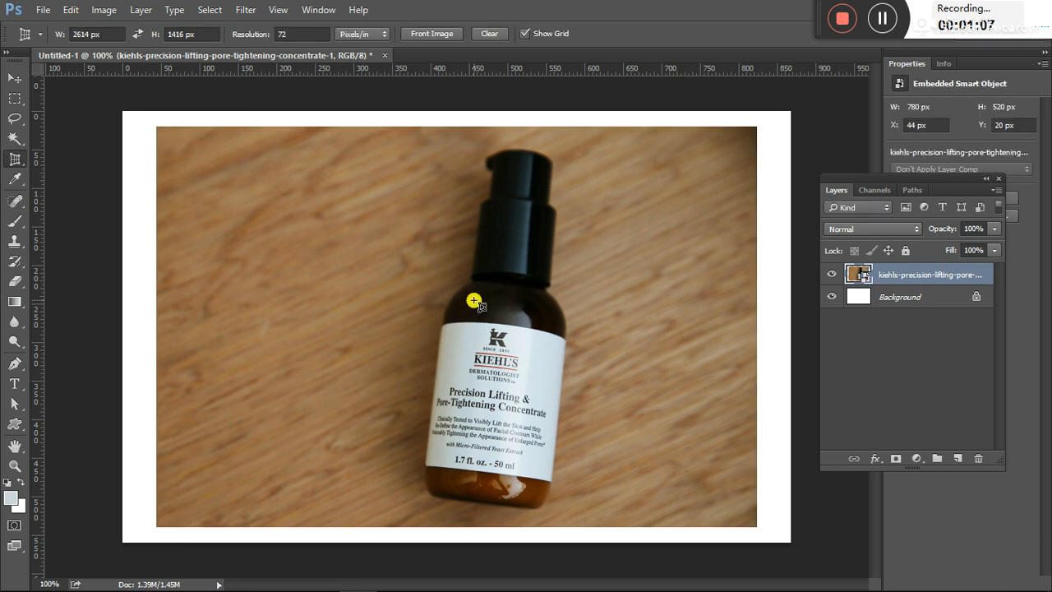
Try cropping the canvas to a portrait frame around the bottle with the Crop tool and undo the crop.
{"action": "right_click", "coordinate": [16, 165]}
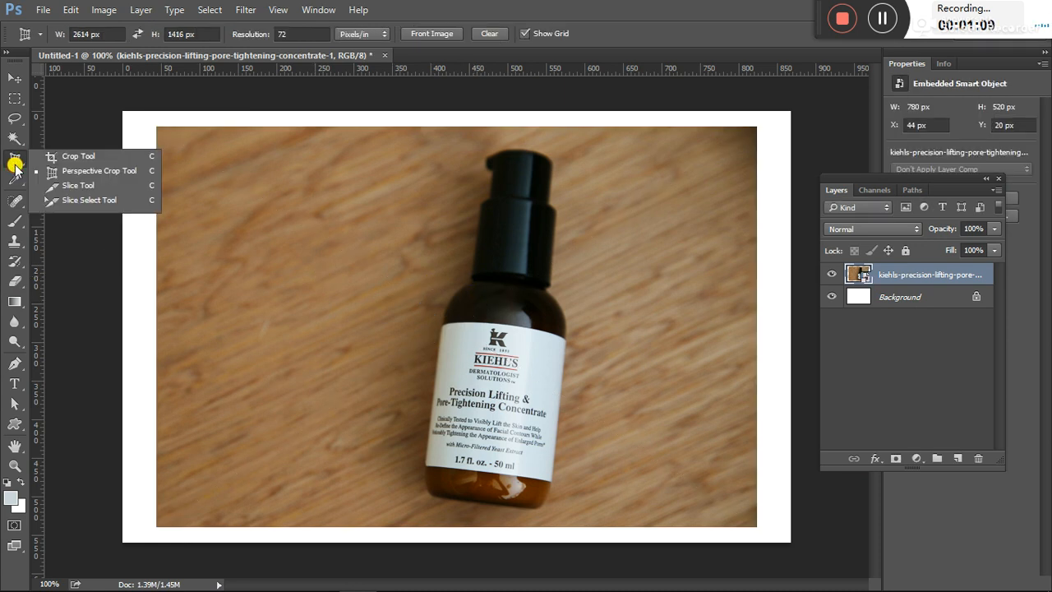
{"action": "left_click", "coordinate": [77, 156]}
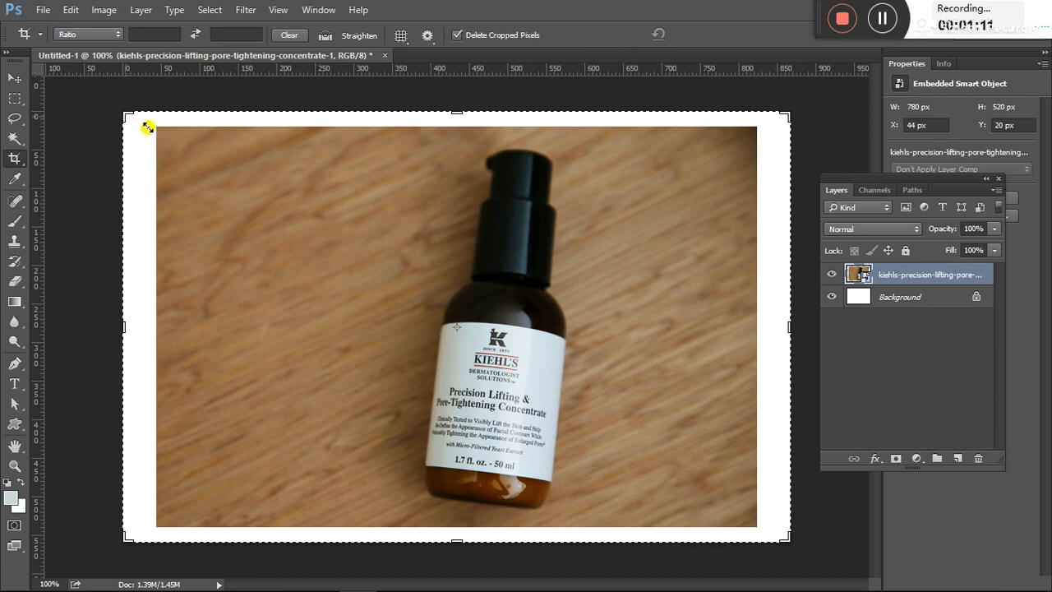
{"action": "left_click_drag", "start_coordinate": [159, 136], "coordinate": [433, 532]}
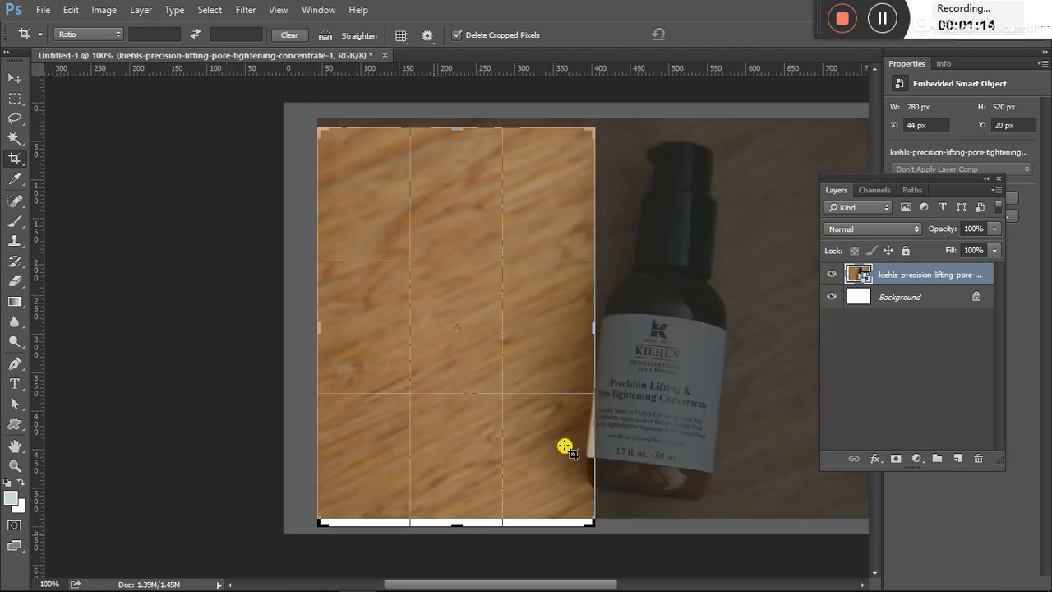
{"action": "left_click_drag", "start_coordinate": [470, 375], "coordinate": [266, 270]}
{"action": "key", "text": "Return"}
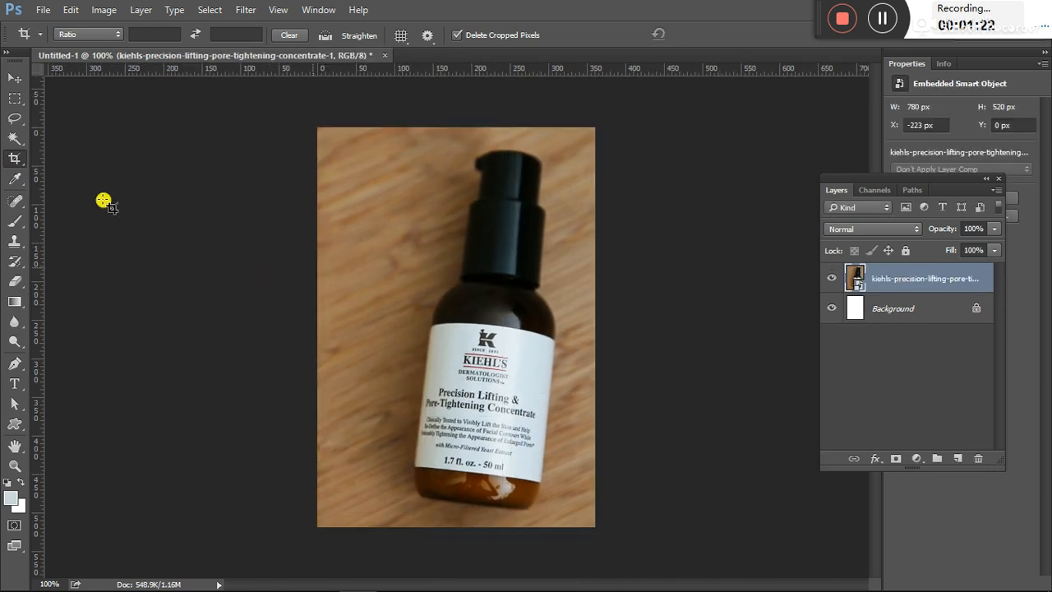
{"action": "key", "text": "ctrl"}
{"action": "key", "text": "ctrl+z"}
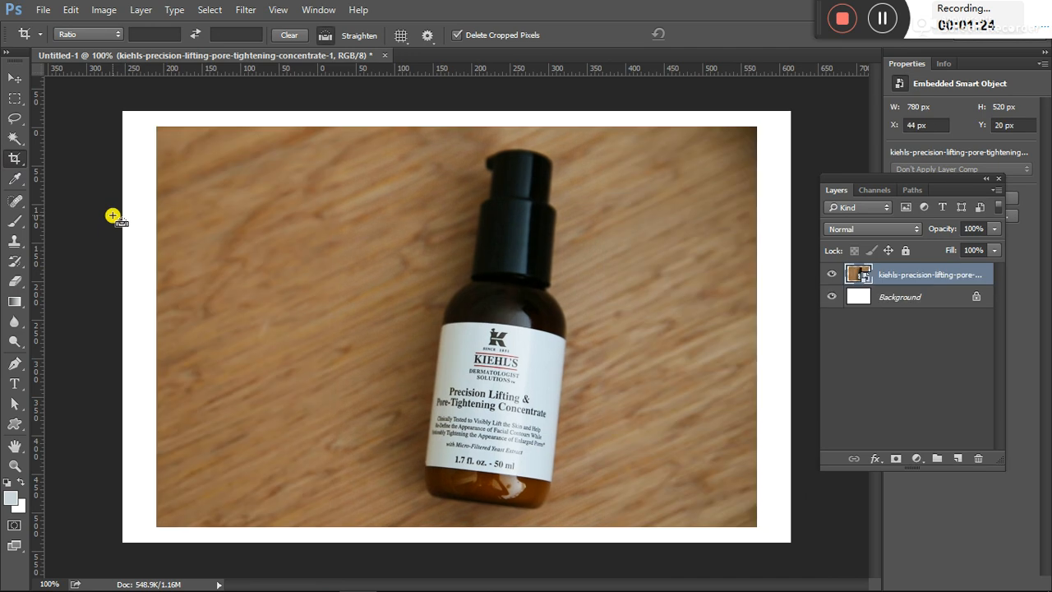
Crop the canvas to about 788 × 526 px, trimming the white margins above and to the left of the photo.
{"action": "left_click_drag", "start_coordinate": [113, 107], "coordinate": [828, 547]}
{"action": "left_click_drag", "start_coordinate": [134, 120], "coordinate": [301, 197]}
{"action": "key", "text": "Return"}
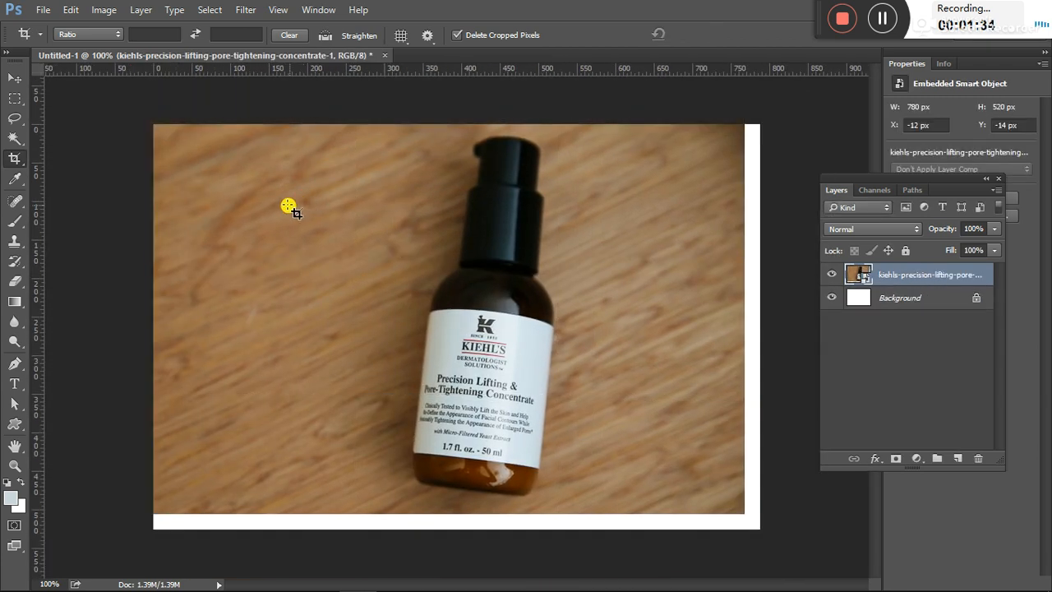
Try the Perspective Crop tool on the placed bottle photo.
{"action": "right_click", "coordinate": [16, 161]}
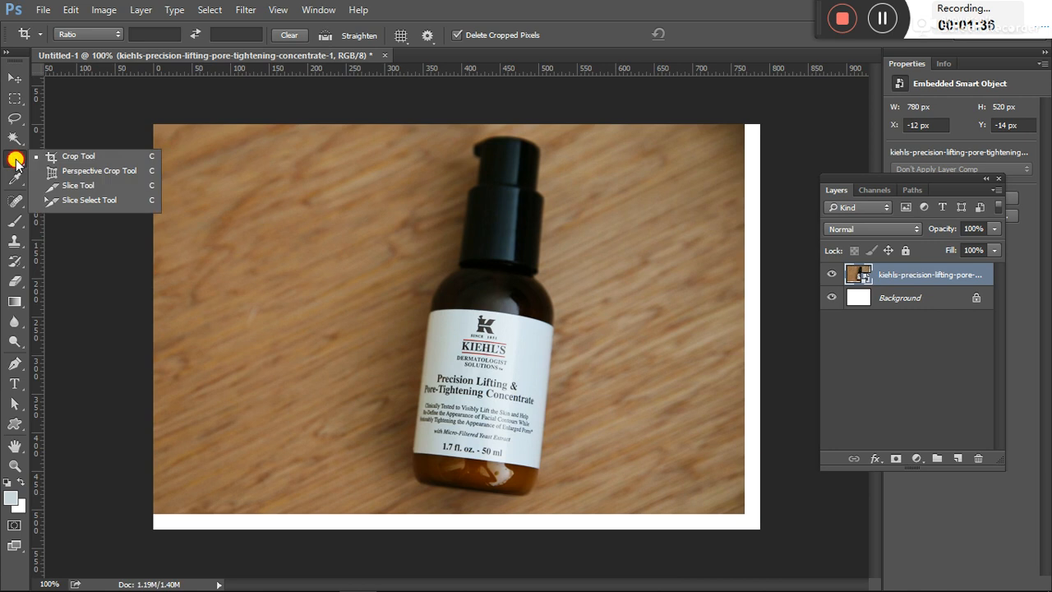
{"action": "left_click", "coordinate": [81, 171]}
{"action": "left_click", "coordinate": [276, 280]}
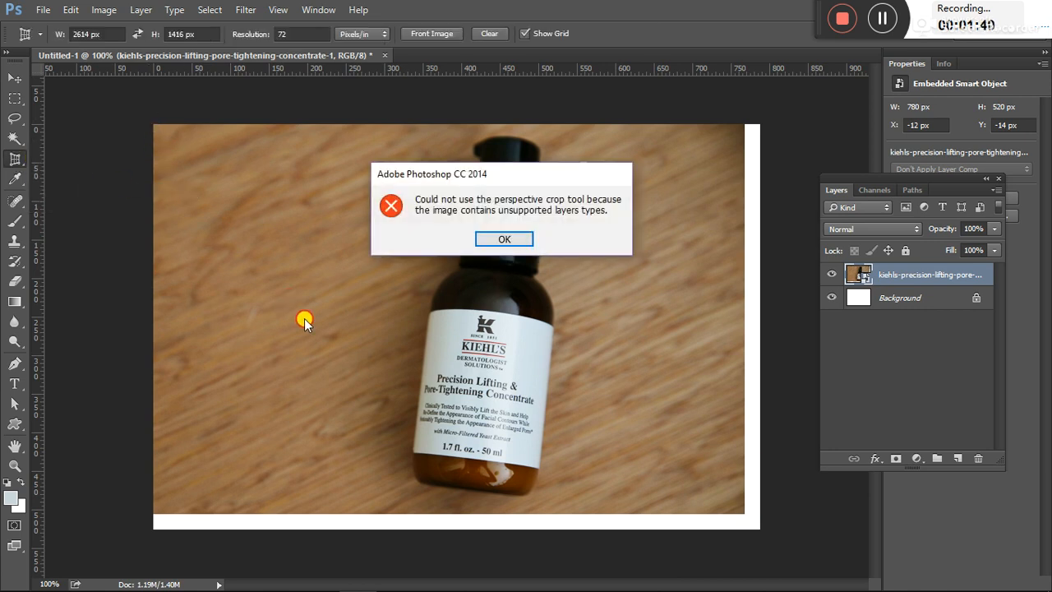
{"action": "left_click", "coordinate": [505, 237]}
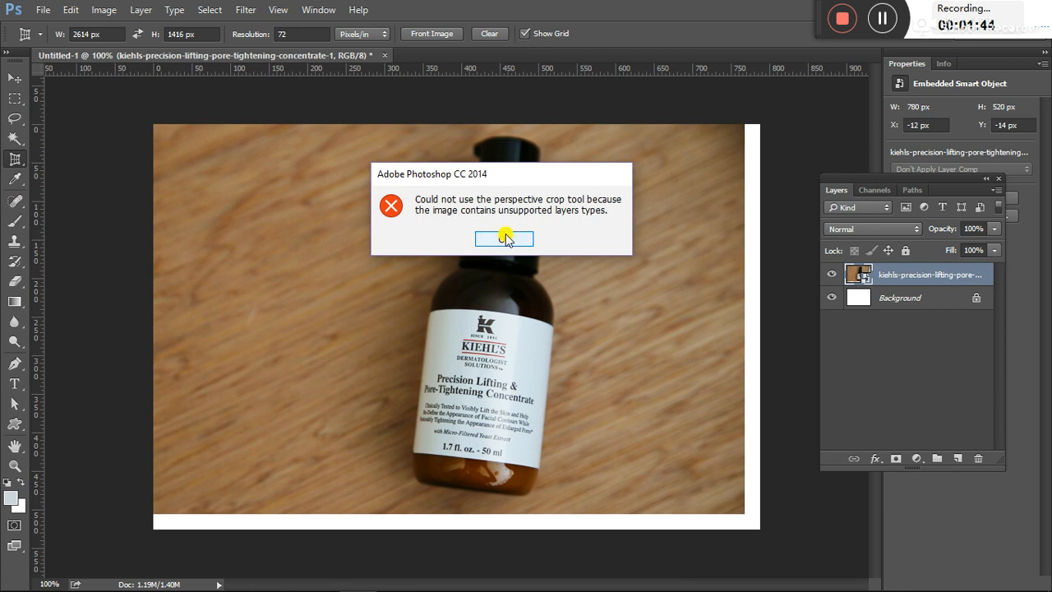
Rasterize the bottle photo's smart object layer.
{"action": "right_click", "coordinate": [893, 274]}
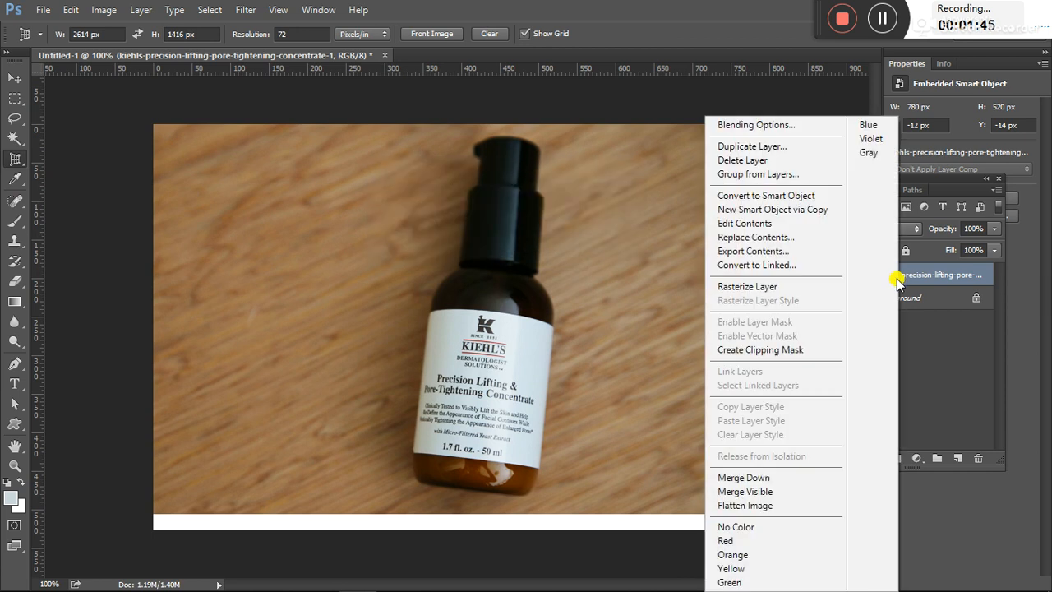
{"action": "left_click", "coordinate": [762, 287]}
Draw a perspective crop frame over the photo's left half, moving its upper right corner to the photo's corner and its lower right corner slightly inward.
{"action": "left_click_drag", "start_coordinate": [153, 123], "coordinate": [453, 514]}
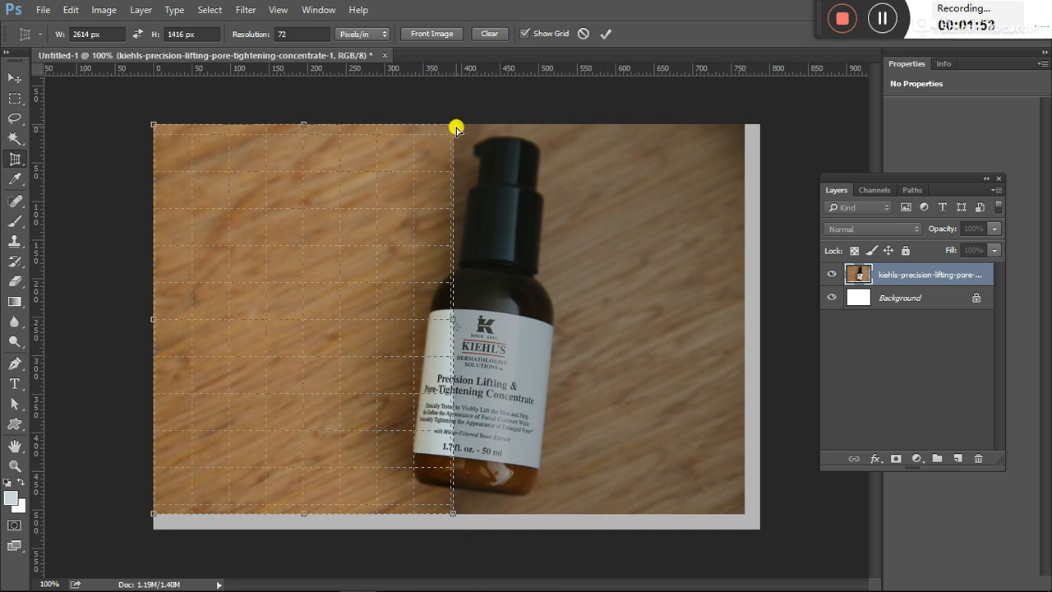
{"action": "left_click_drag", "start_coordinate": [454, 126], "coordinate": [746, 127]}
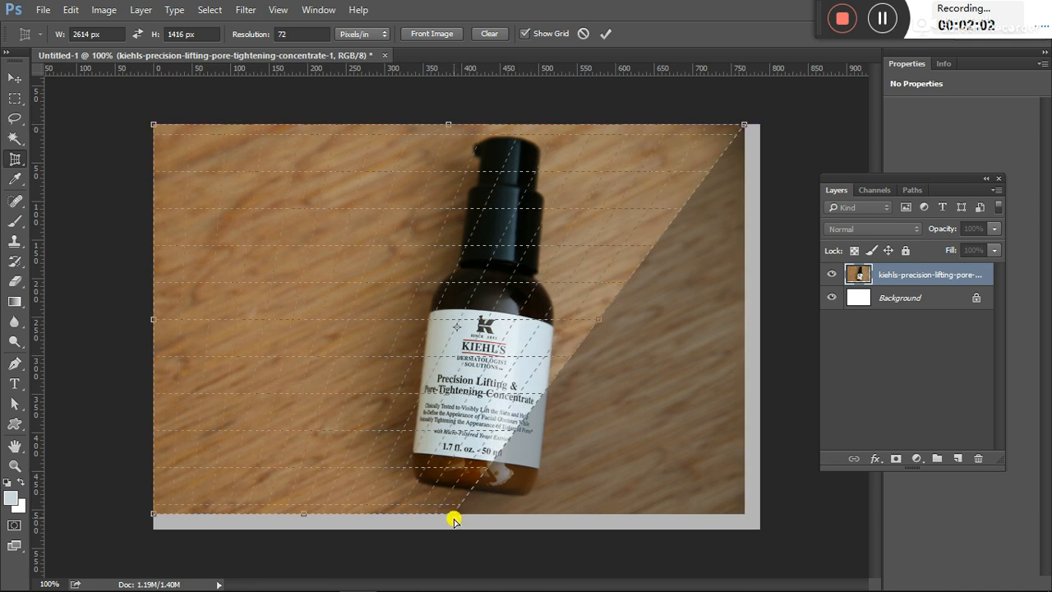
{"action": "left_click_drag", "start_coordinate": [452, 518], "coordinate": [476, 501]}
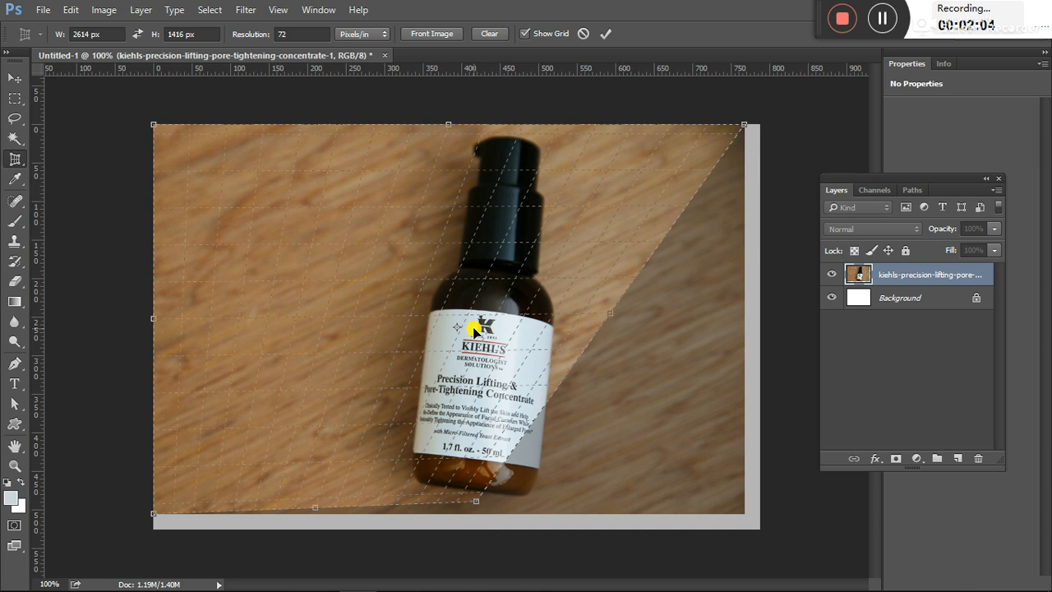
Clear the perspective crop's width, height and resolution values.
{"action": "left_click", "coordinate": [373, 35]}
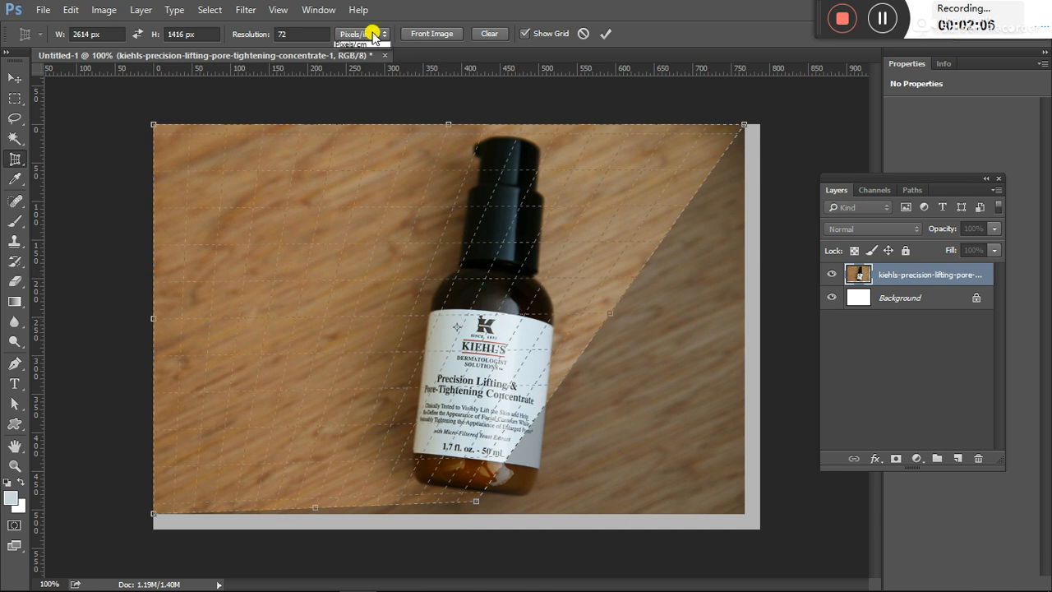
{"action": "left_click", "coordinate": [373, 34]}
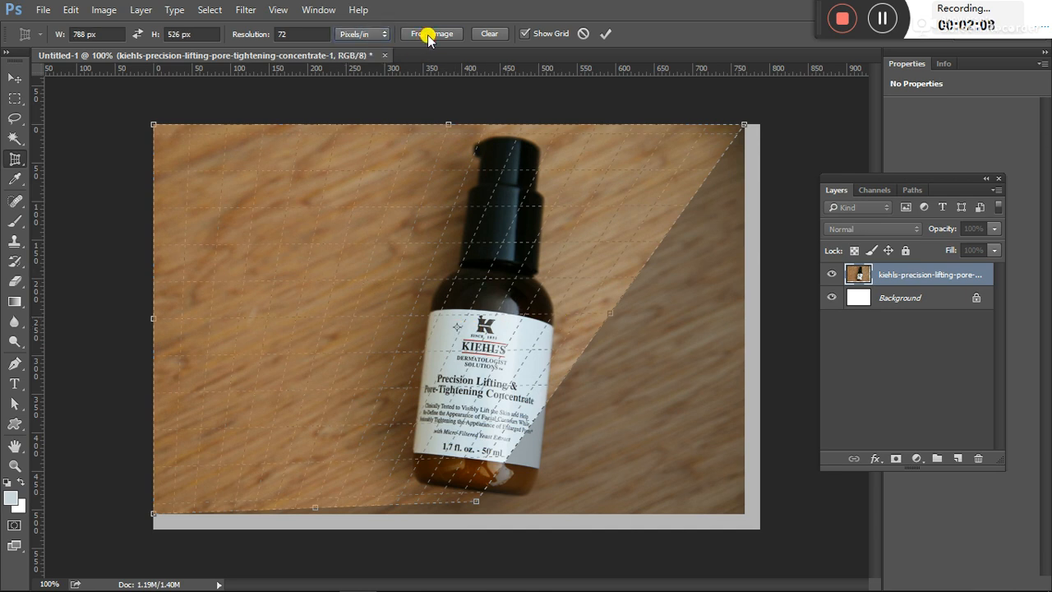
{"action": "left_click", "coordinate": [481, 35]}
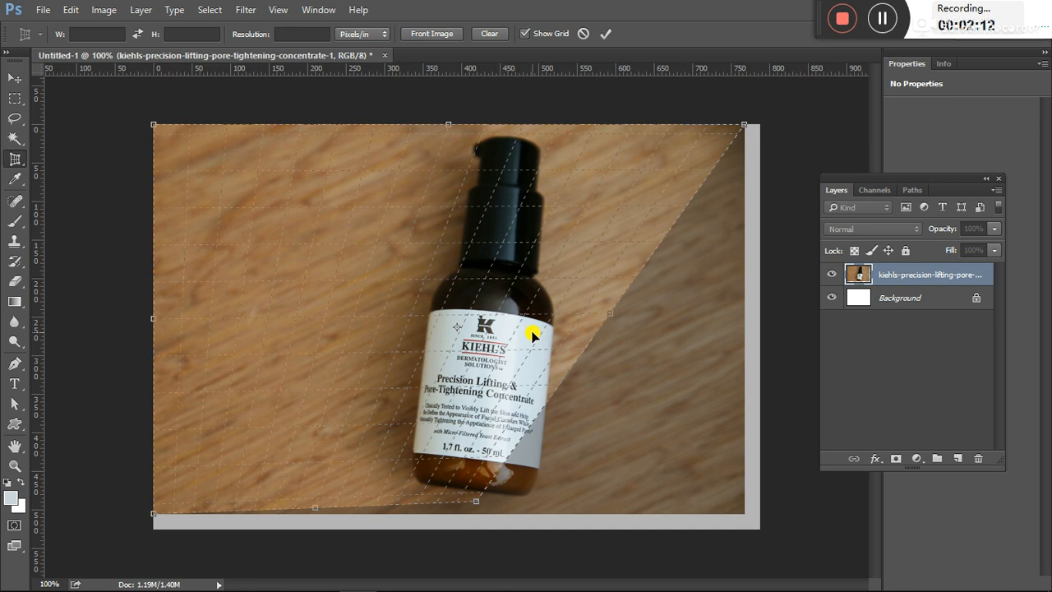
Narrow the perspective crop frame from its right edge and cancel the crop.
{"action": "left_click_drag", "start_coordinate": [612, 321], "coordinate": [546, 303]}
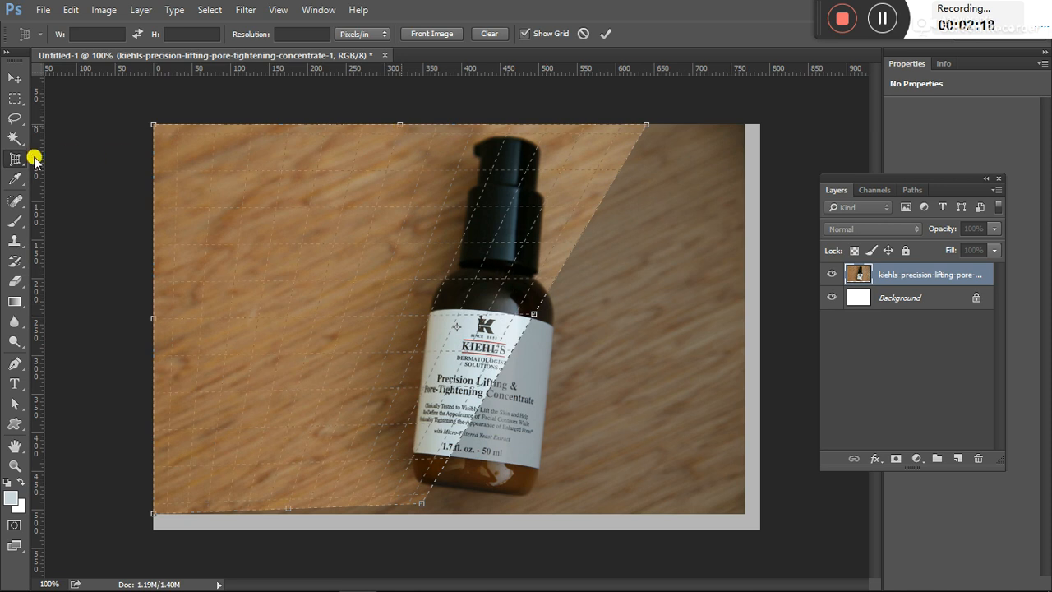
{"action": "right_click", "coordinate": [320, 251]}
{"action": "left_click", "coordinate": [341, 261]}
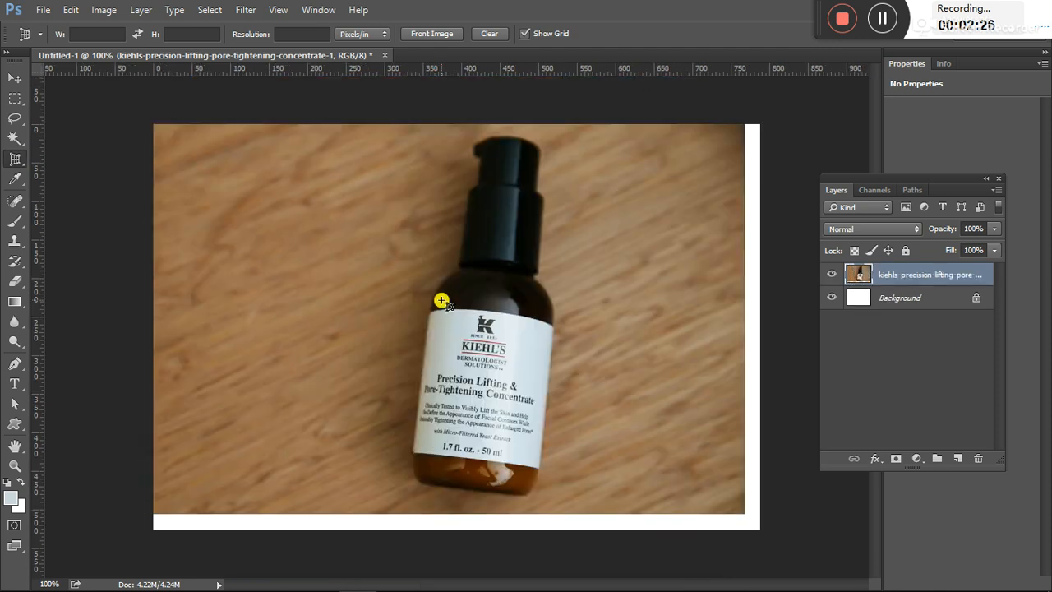
Divide the image with the Slice tool into three slices across the upper part and two below, at the left and in the middle.
{"action": "right_click", "coordinate": [17, 158]}
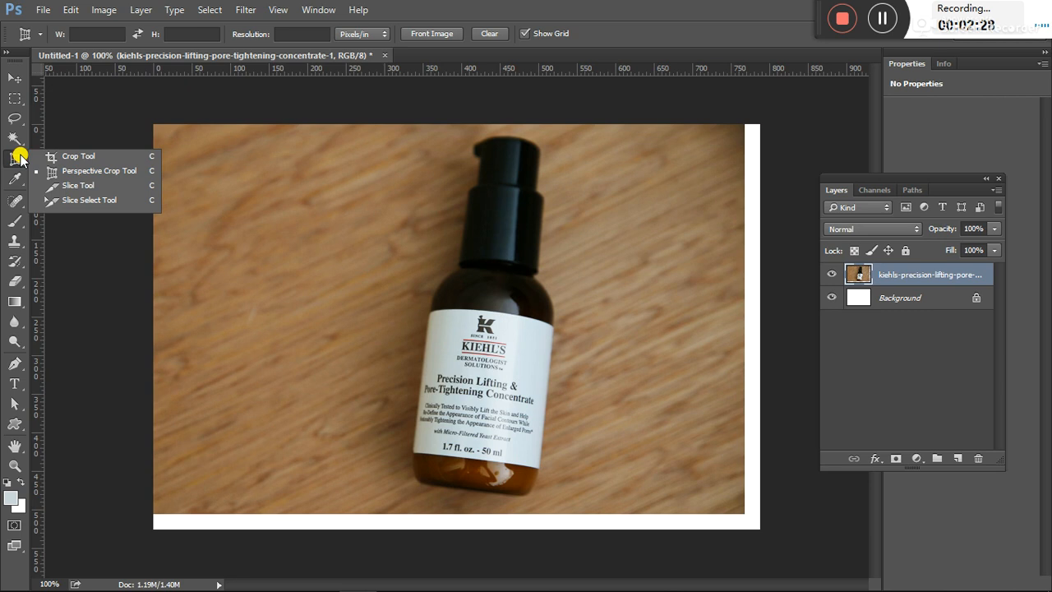
{"action": "left_click", "coordinate": [70, 188]}
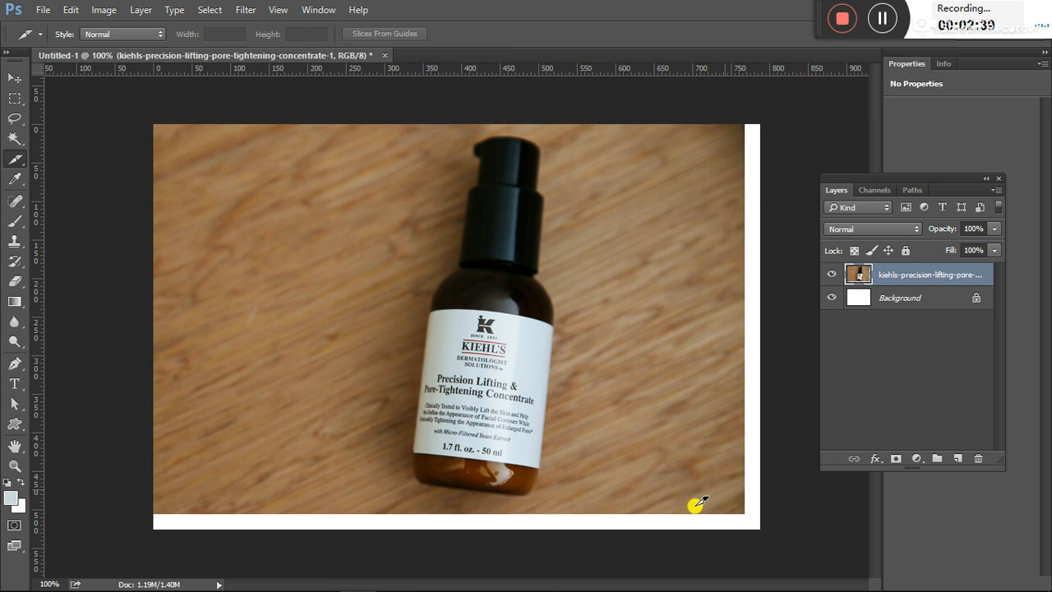
{"action": "left_click_drag", "start_coordinate": [133, 106], "coordinate": [333, 345]}
{"action": "left_click_drag", "start_coordinate": [332, 115], "coordinate": [541, 329]}
{"action": "left_click_drag", "start_coordinate": [543, 120], "coordinate": [760, 492]}
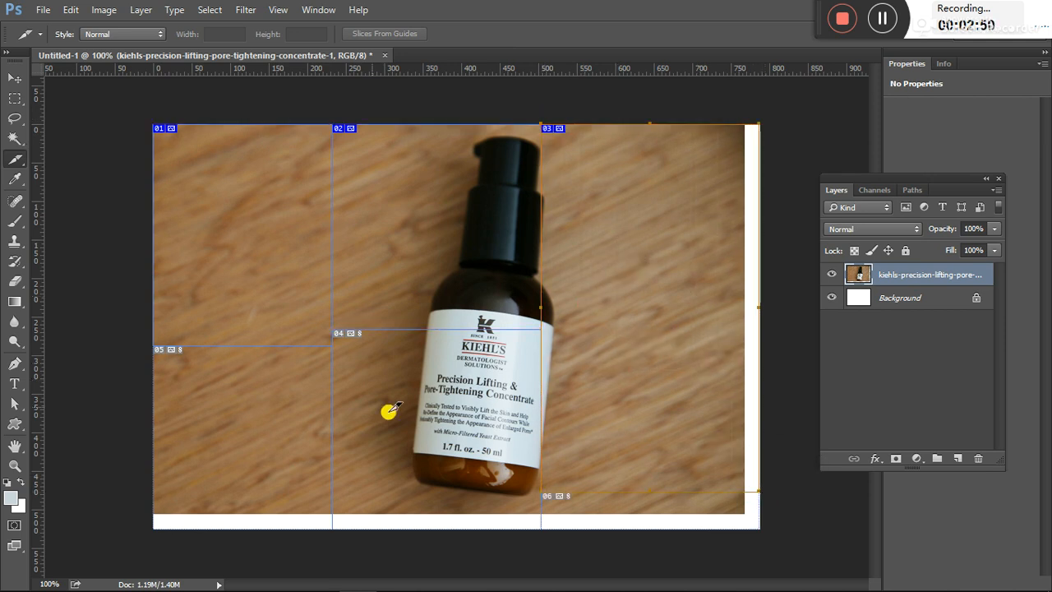
{"action": "left_click_drag", "start_coordinate": [132, 345], "coordinate": [332, 539]}
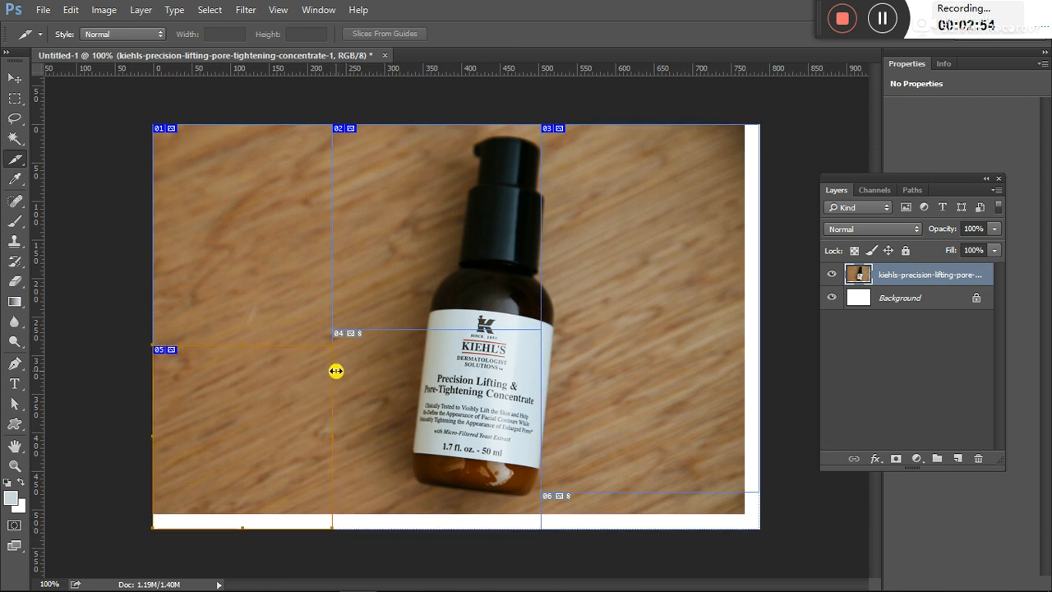
{"action": "left_click_drag", "start_coordinate": [332, 344], "coordinate": [543, 567]}
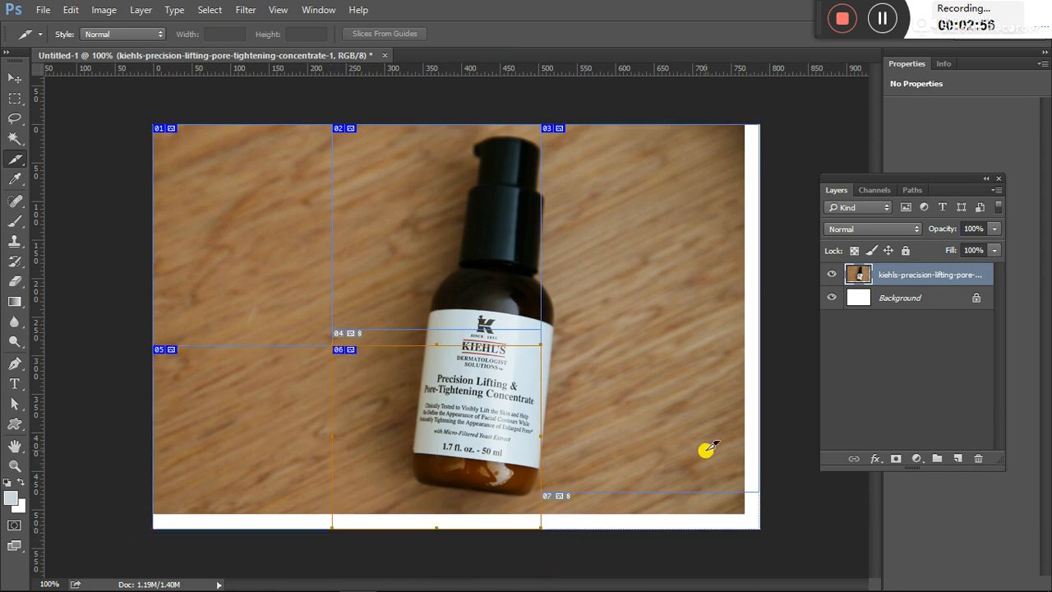
{"action": "left_click", "coordinate": [917, 297]}
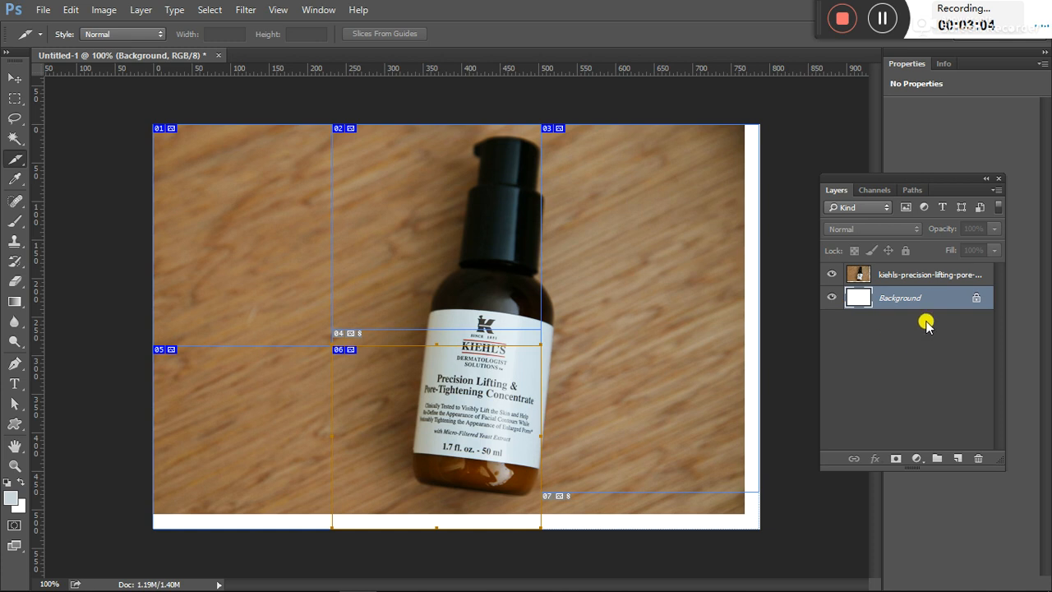
{"action": "left_click", "coordinate": [924, 275]}
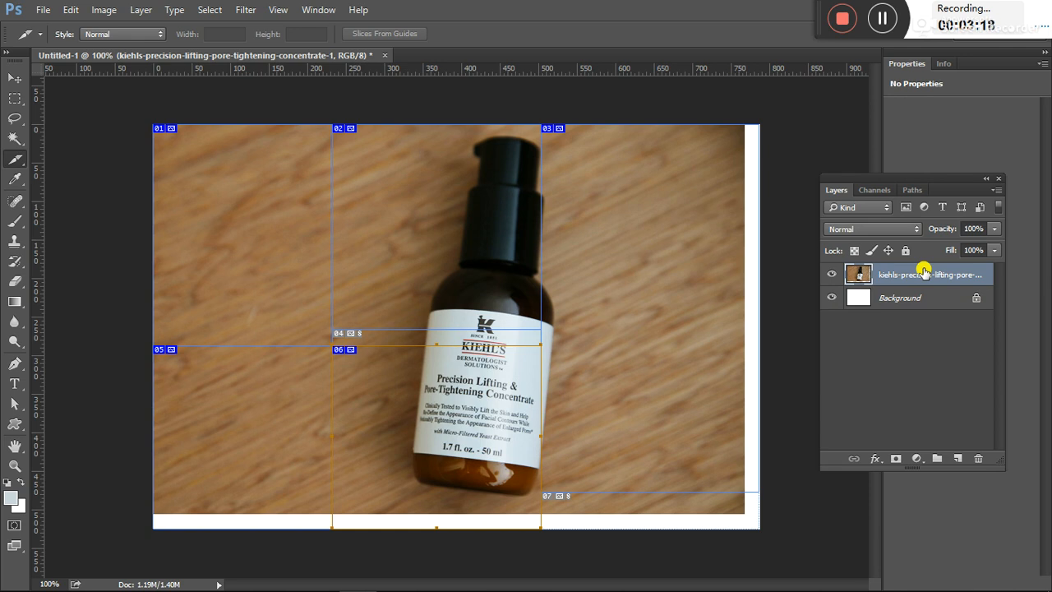
Export all slices for the web as images only to the Desktop under the file name Untitled-1.
{"action": "left_click", "coordinate": [43, 11]}
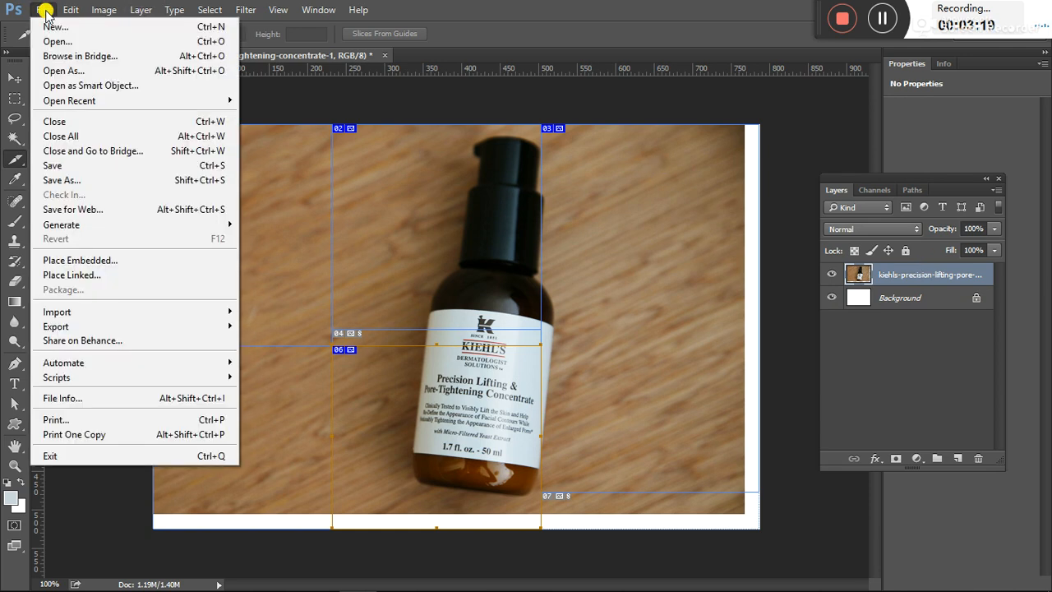
{"action": "left_click", "coordinate": [82, 209]}
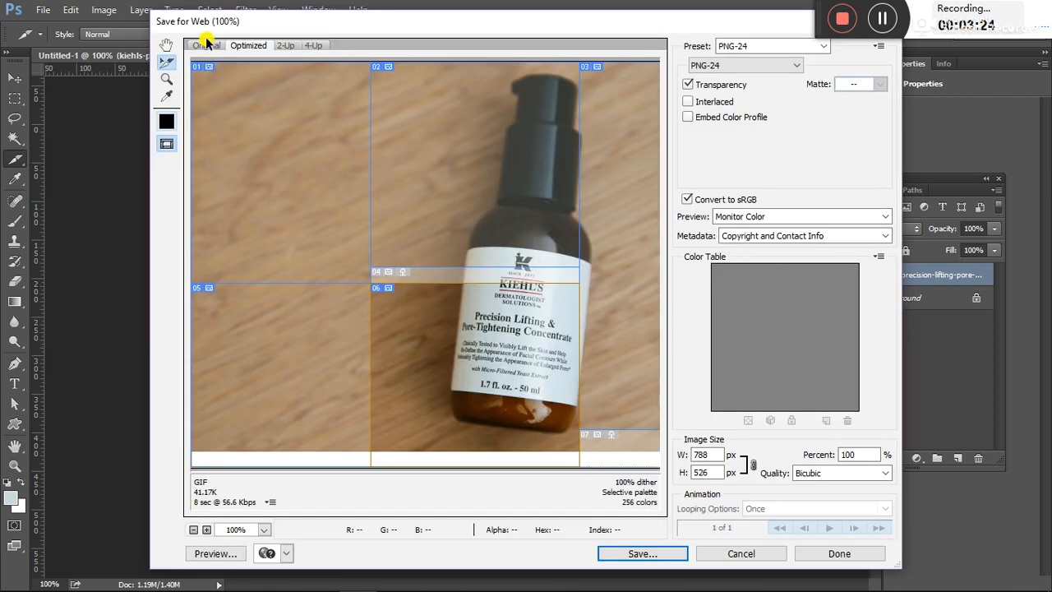
{"action": "left_click", "coordinate": [206, 46]}
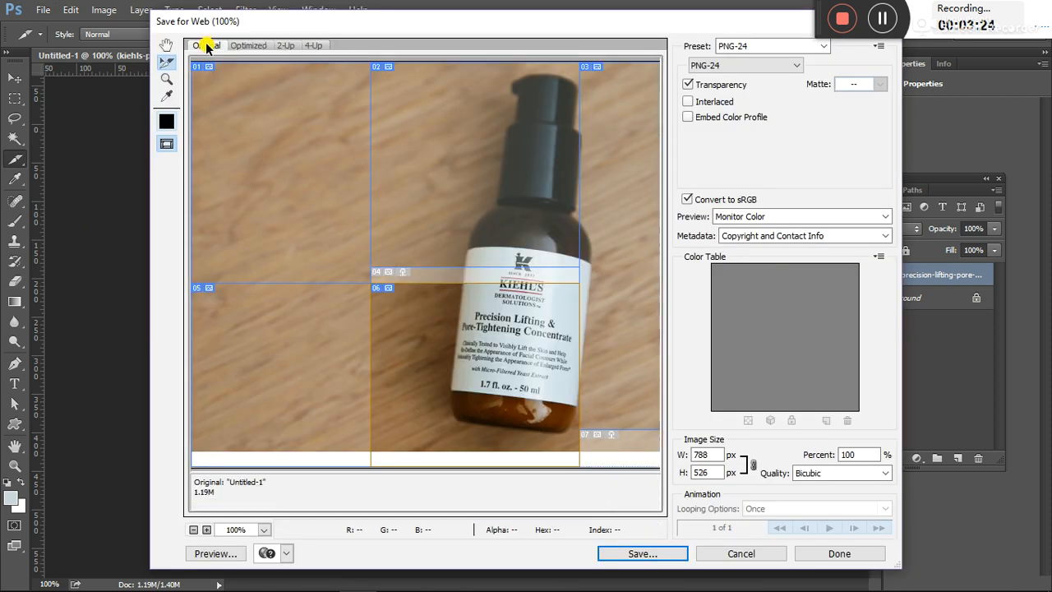
{"action": "left_click", "coordinate": [660, 553]}
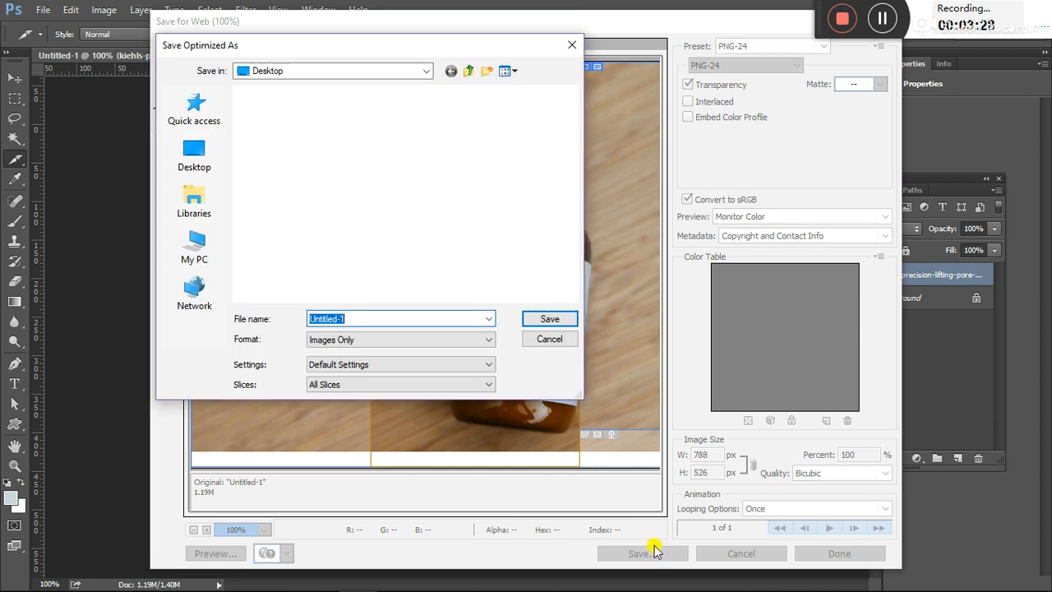
{"action": "left_click", "coordinate": [337, 340]}
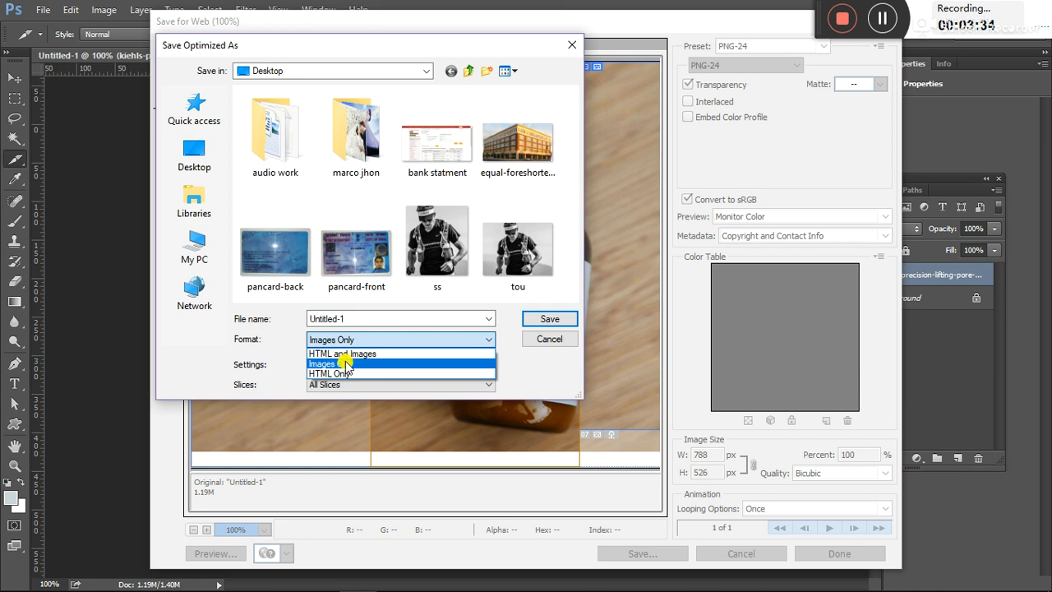
{"action": "left_click", "coordinate": [345, 366]}
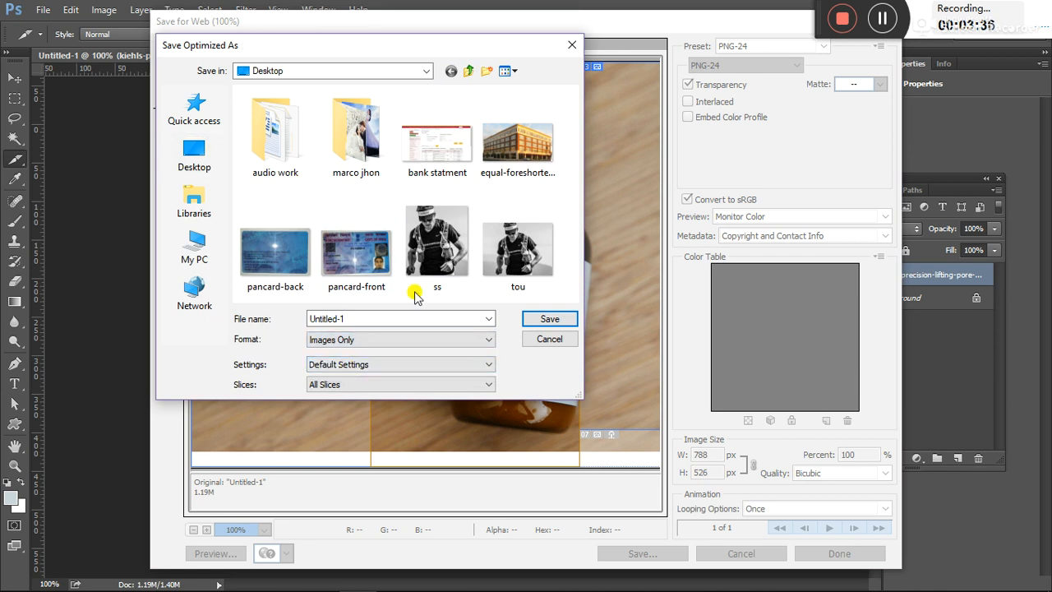
{"action": "left_click", "coordinate": [540, 321]}
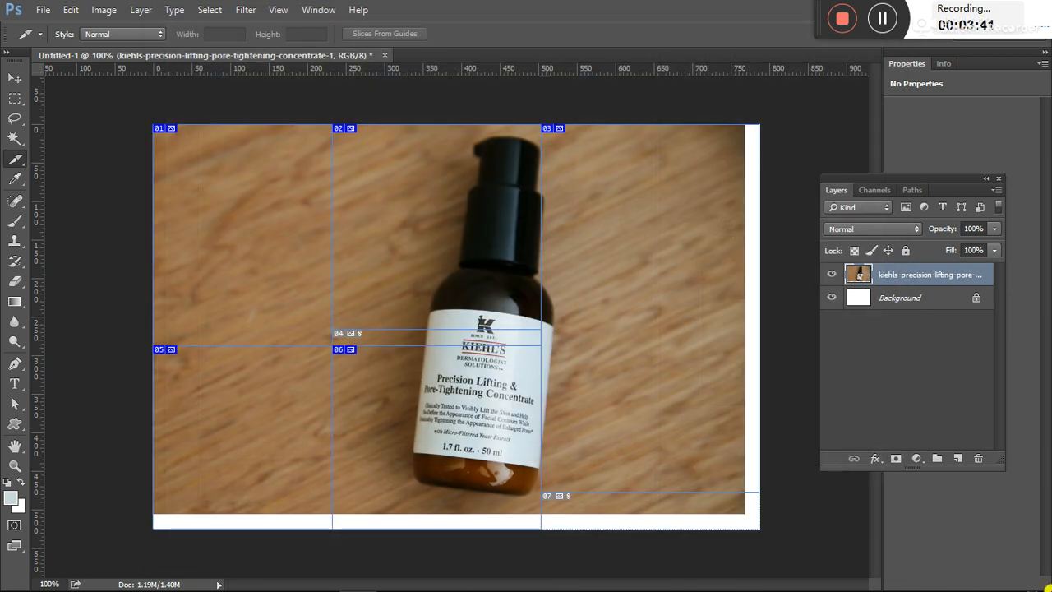
Switch to the desktop, open the images folder in a maximized window and examine the exported slice files.
{"action": "left_click", "coordinate": [1049, 590]}
{"action": "double_click", "coordinate": [148, 398]}
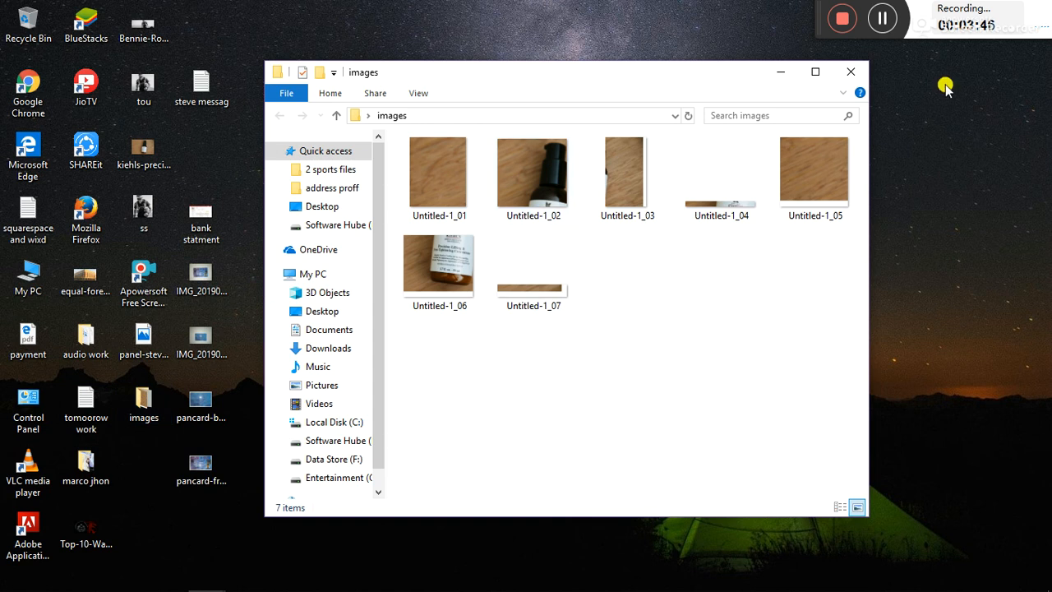
{"action": "left_click", "coordinate": [815, 73]}
{"action": "left_click_drag", "start_coordinate": [152, 203], "coordinate": [695, 216]}
{"action": "left_click", "coordinate": [695, 217]}
{"action": "left_click", "coordinate": [171, 152]}
{"action": "left_click", "coordinate": [337, 124]}
{"action": "left_click", "coordinate": [423, 135]}
{"action": "left_click", "coordinate": [641, 141]}
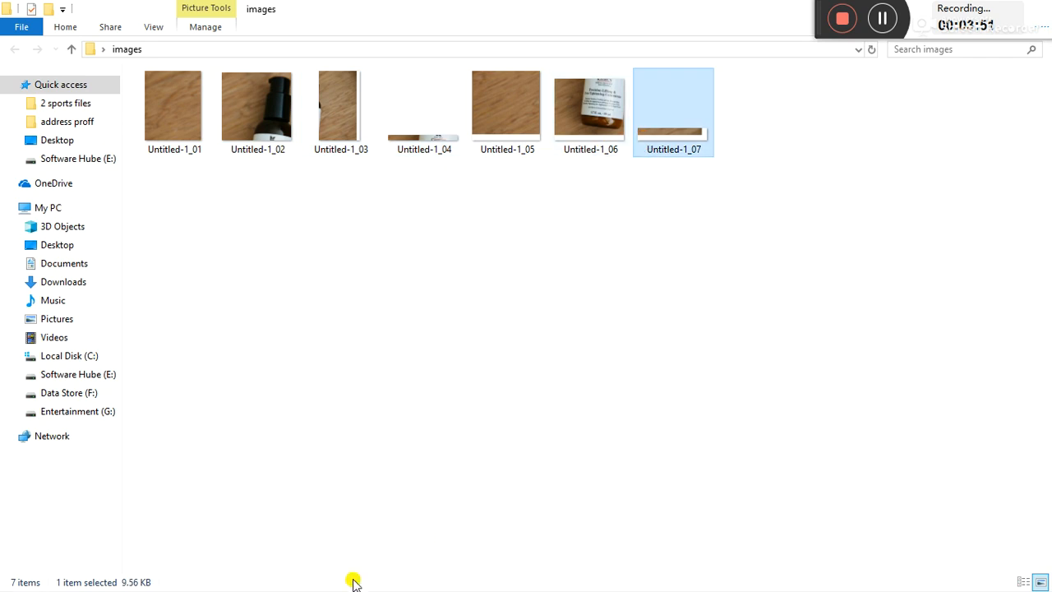
{"action": "left_click", "coordinate": [655, 230]}
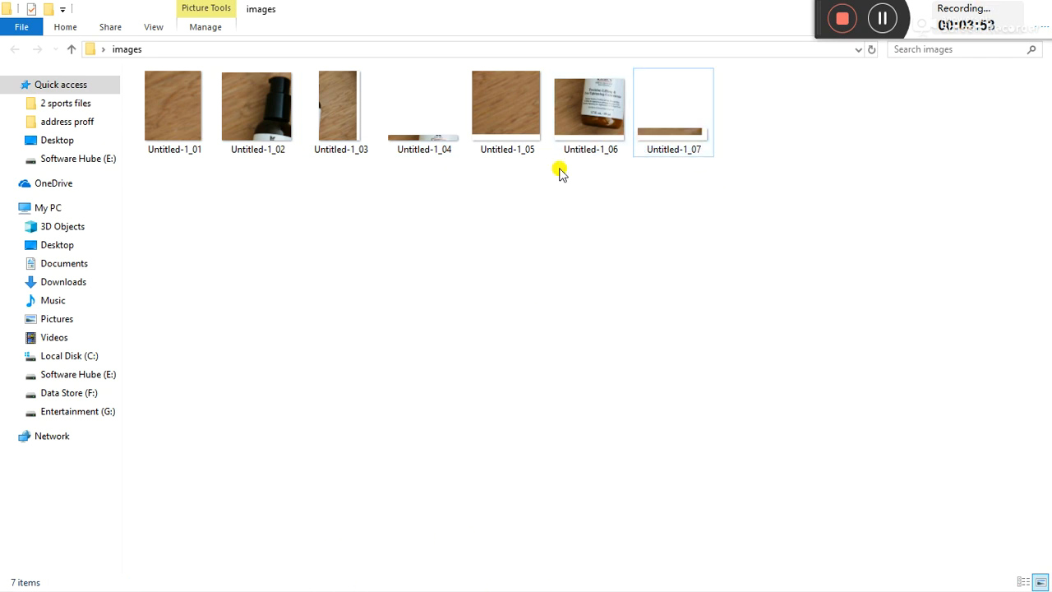
Close the images folder window and switch back to Photoshop.
{"action": "left_click_drag", "start_coordinate": [669, 7], "coordinate": [646, 181]}
{"action": "left_click", "coordinate": [856, 188]}
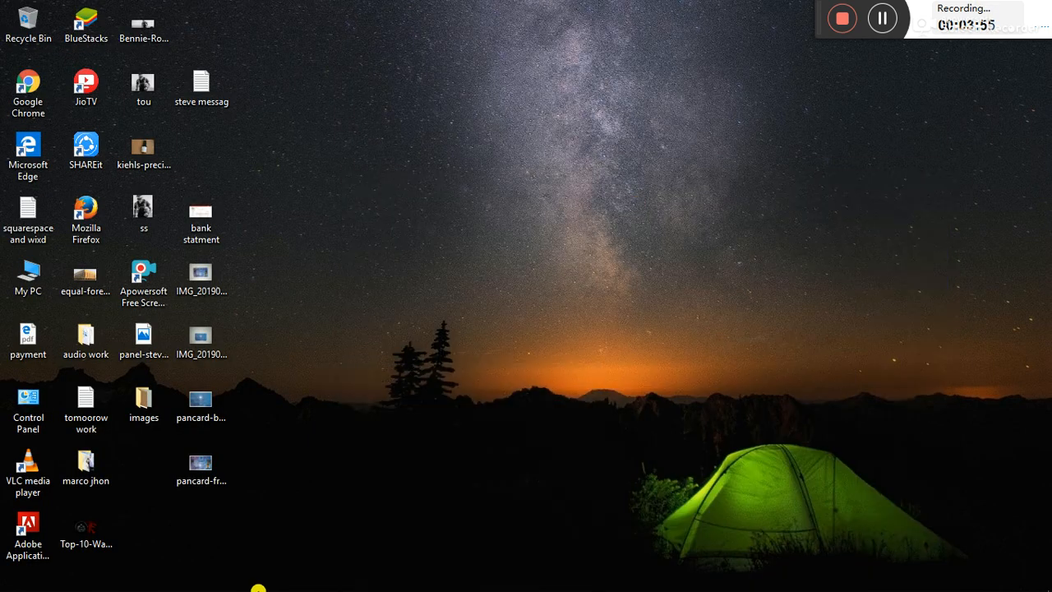
{"action": "left_click", "coordinate": [357, 577]}
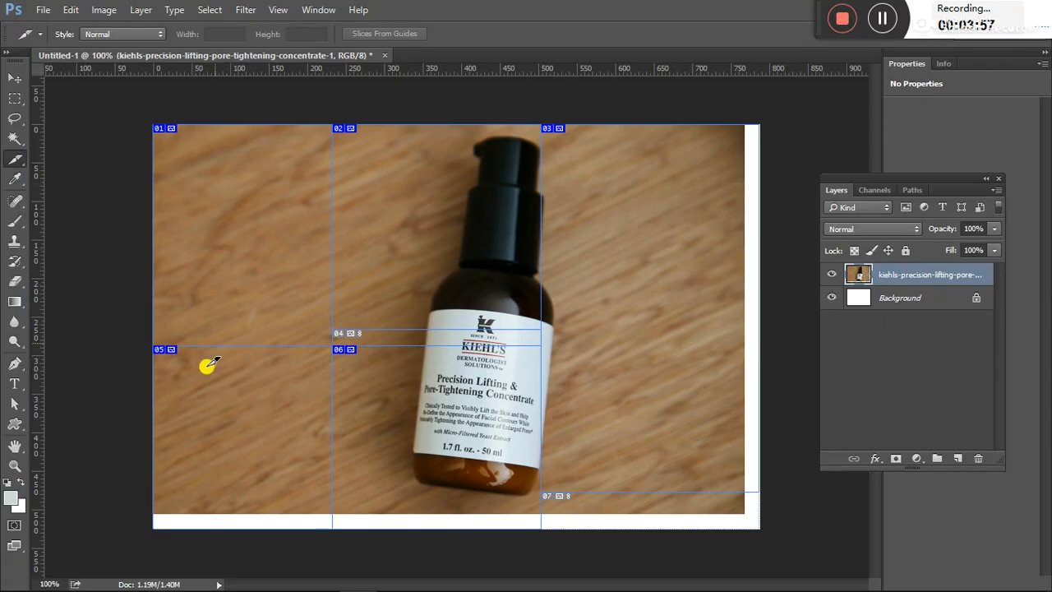
With the Slice Select tool, move the upper middle slice to the right and the lower middle slice up and left.
{"action": "right_click", "coordinate": [12, 161]}
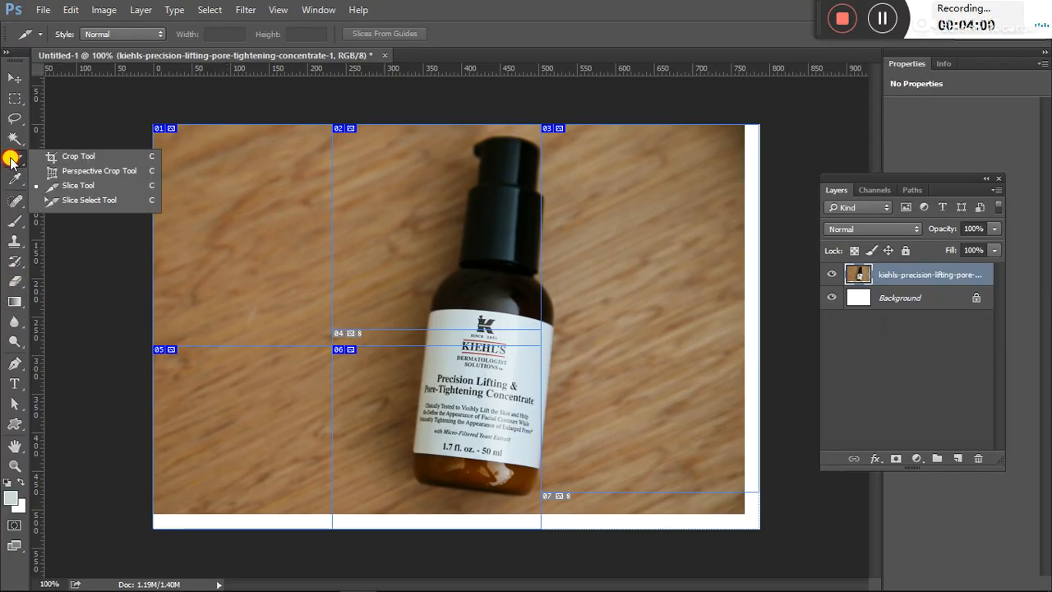
{"action": "left_click", "coordinate": [71, 200]}
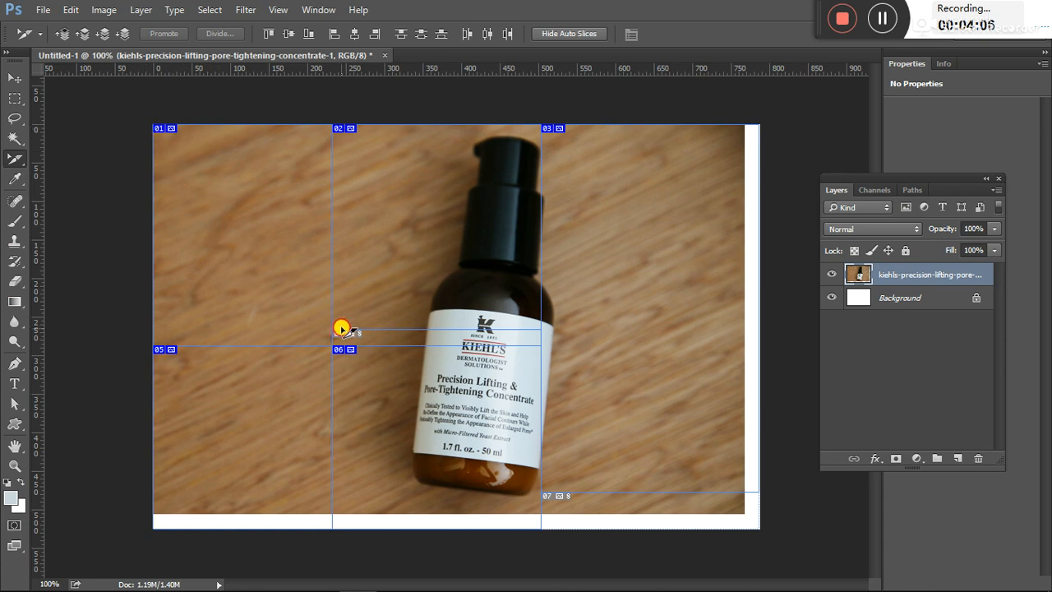
{"action": "left_click_drag", "start_coordinate": [324, 336], "coordinate": [616, 331]}
{"action": "left_click_drag", "start_coordinate": [384, 236], "coordinate": [491, 245]}
{"action": "left_click_drag", "start_coordinate": [405, 391], "coordinate": [276, 270]}
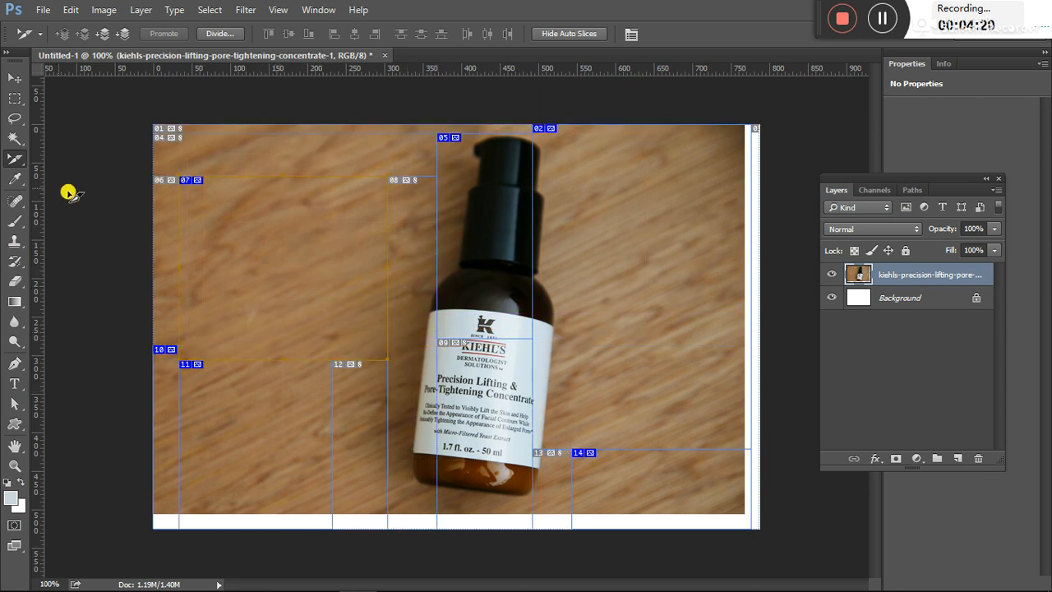
{"action": "right_click", "coordinate": [14, 159]}
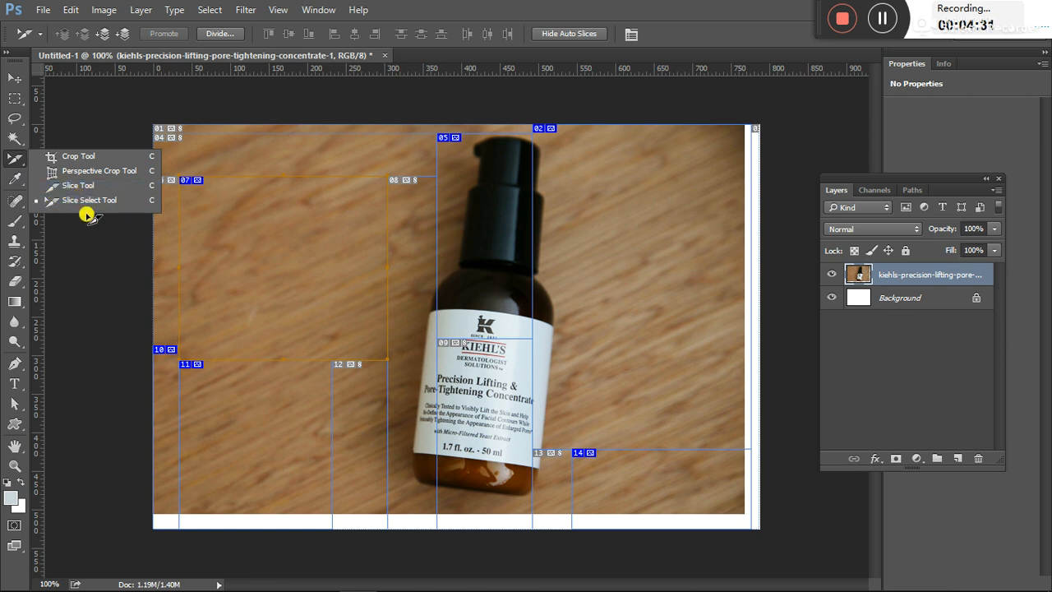
{"action": "left_click", "coordinate": [11, 157]}
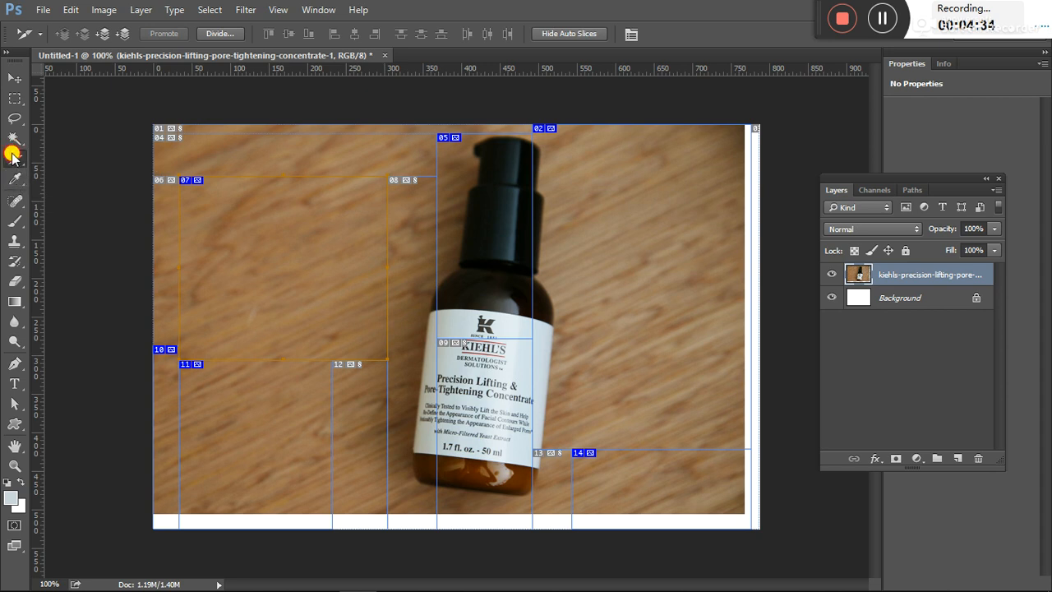
{"action": "right_click", "coordinate": [12, 159]}
Sample several wood tones beside the bottle as the foreground colour with the Eyedropper tool.
{"action": "left_click", "coordinate": [13, 183]}
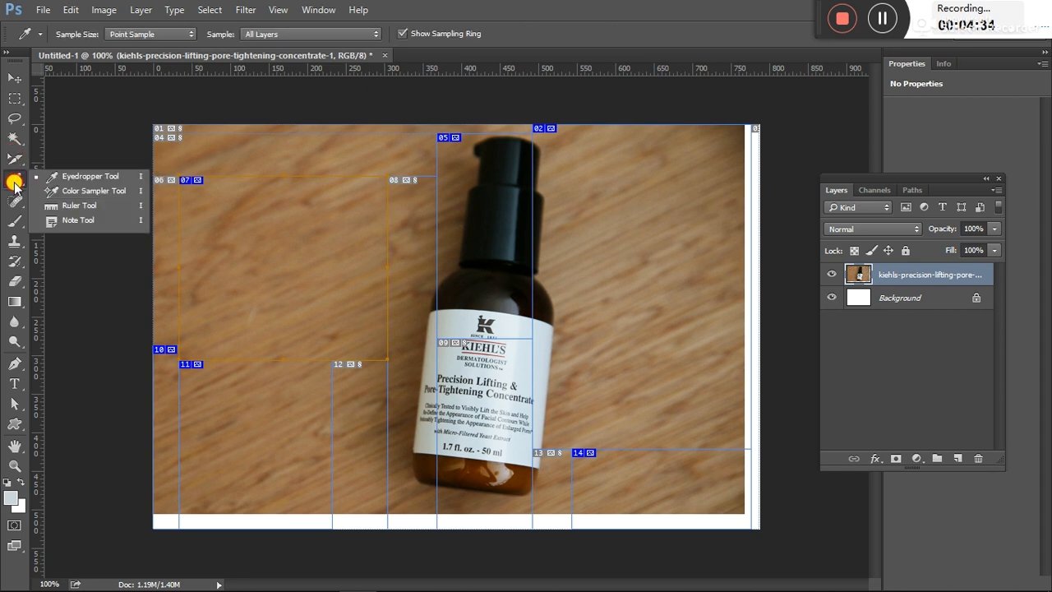
{"action": "left_click", "coordinate": [71, 175]}
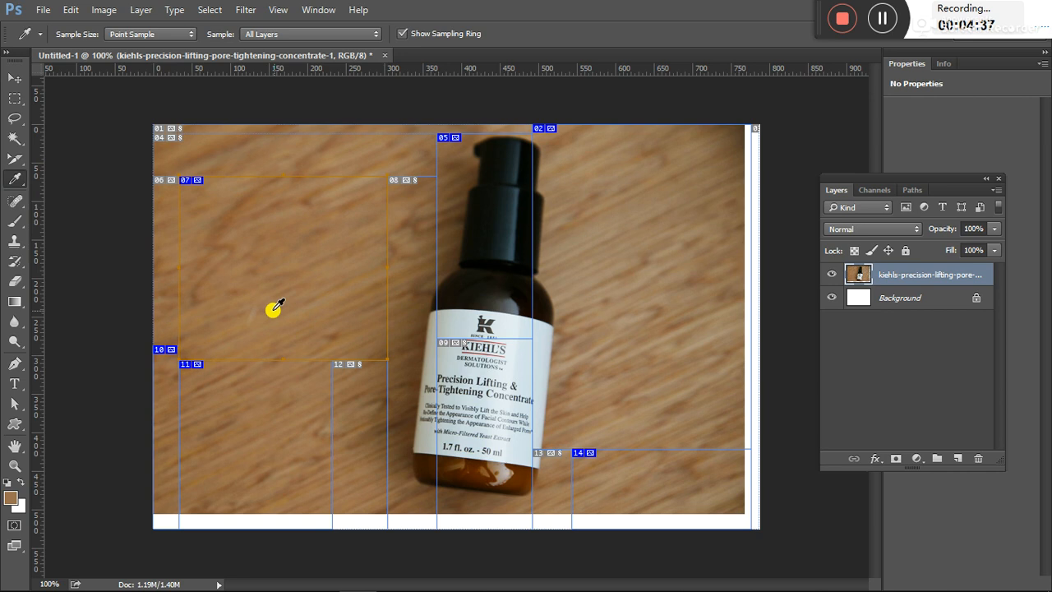
{"action": "left_click", "coordinate": [292, 277]}
{"action": "left_click_drag", "start_coordinate": [417, 241], "coordinate": [376, 314]}
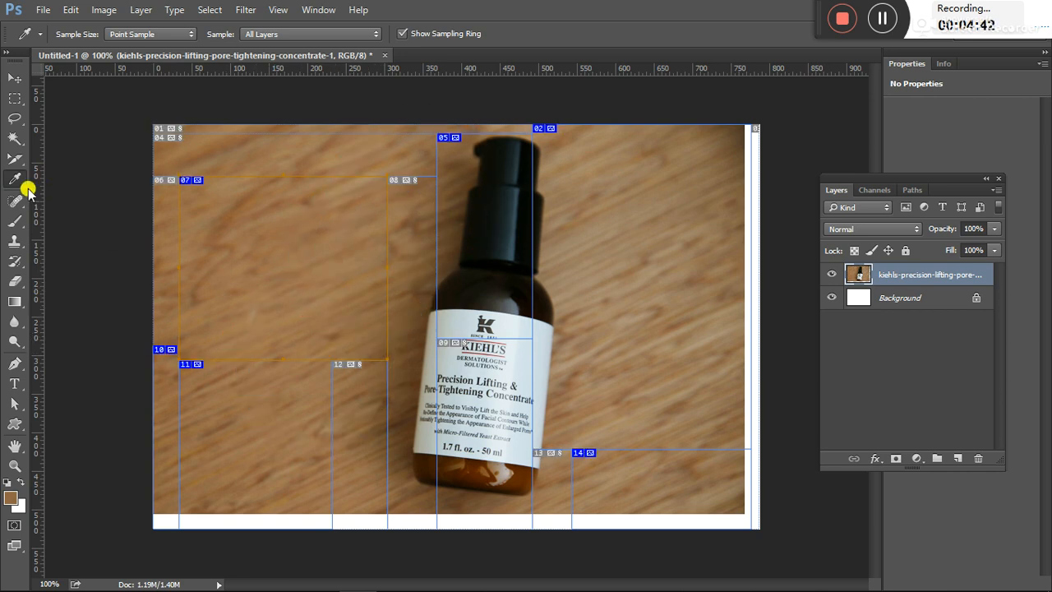
{"action": "right_click", "coordinate": [12, 182]}
{"action": "left_click", "coordinate": [48, 178]}
{"action": "left_click", "coordinate": [236, 267]}
Place colour sampler points on the wood on both sides of the bottle with the Color Sampler tool.
{"action": "right_click", "coordinate": [14, 171]}
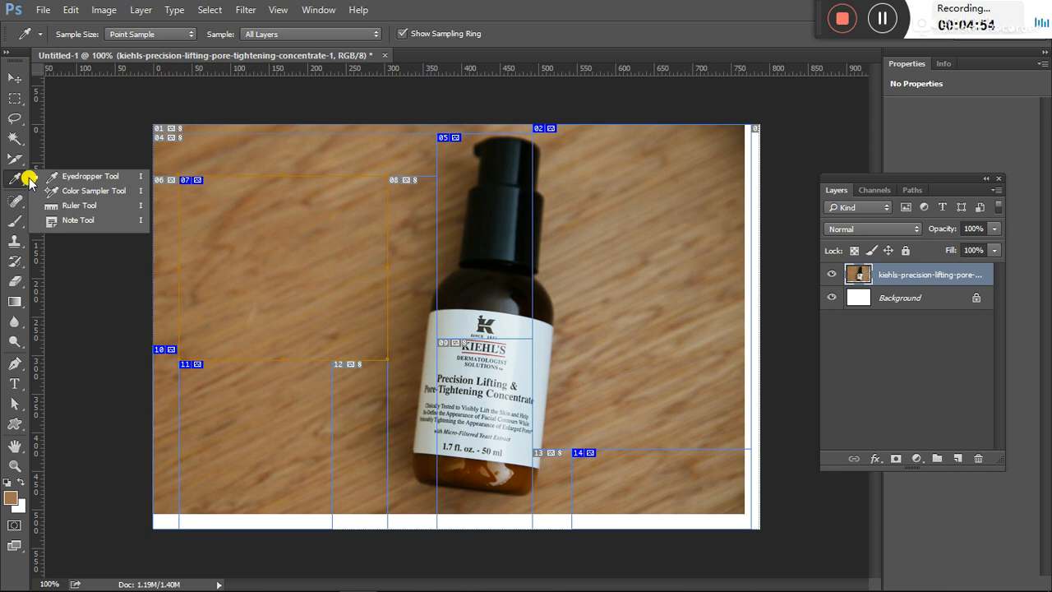
{"action": "left_click", "coordinate": [82, 191]}
{"action": "left_click", "coordinate": [347, 317]}
{"action": "left_click", "coordinate": [390, 223]}
{"action": "left_click", "coordinate": [258, 203]}
{"action": "left_click", "coordinate": [303, 252]}
{"action": "left_click", "coordinate": [611, 282]}
{"action": "left_click", "coordinate": [655, 378]}
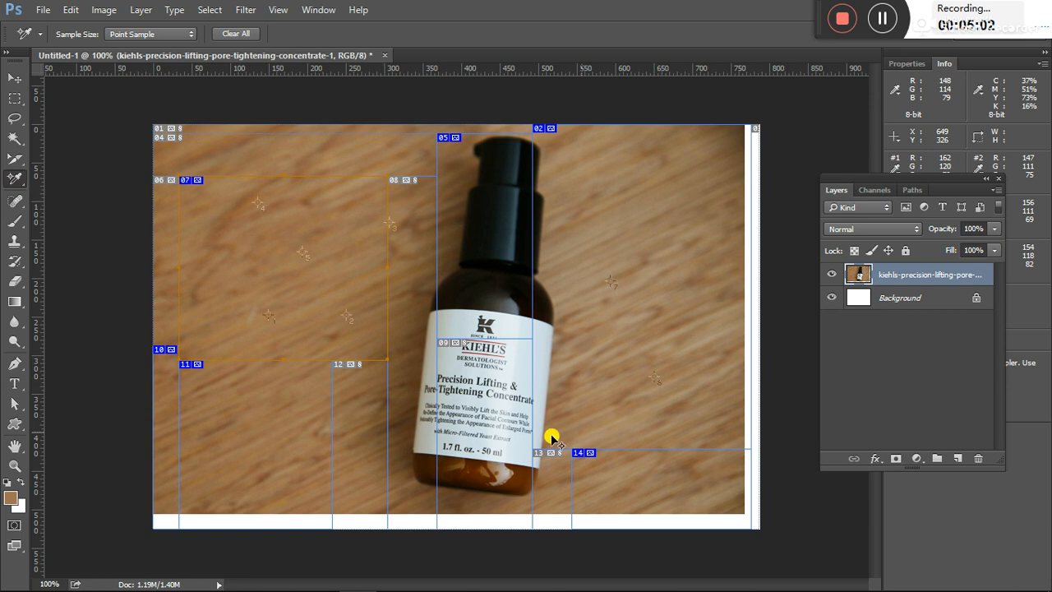
Set the foreground colour to an off-white and add another colour sampler on the wood left of the bottle.
{"action": "left_click", "coordinate": [11, 497]}
{"action": "left_click_drag", "start_coordinate": [460, 414], "coordinate": [385, 251]}
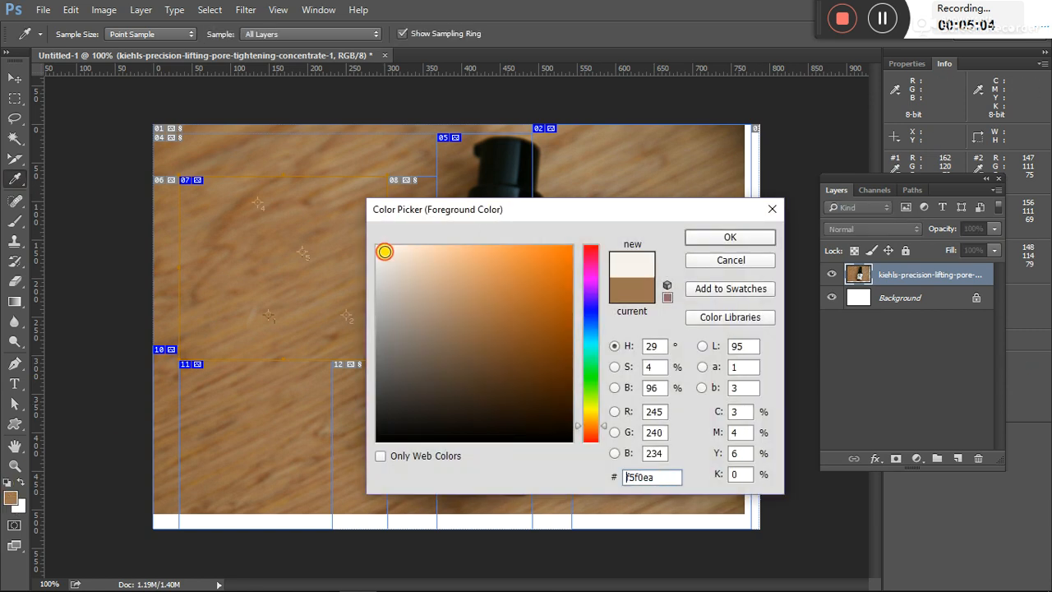
{"action": "left_click", "coordinate": [699, 237]}
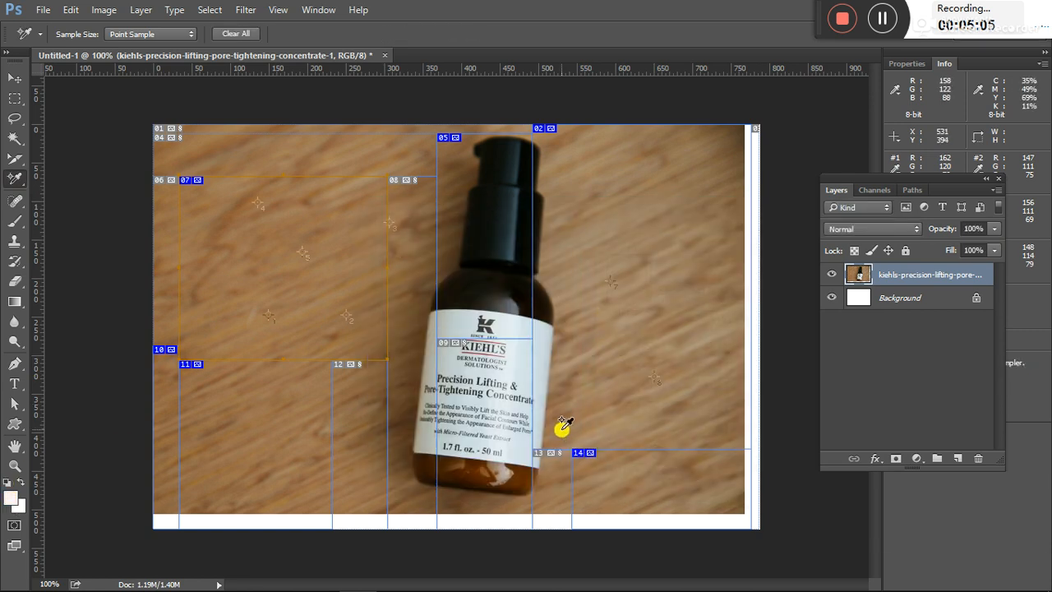
{"action": "left_click", "coordinate": [297, 293]}
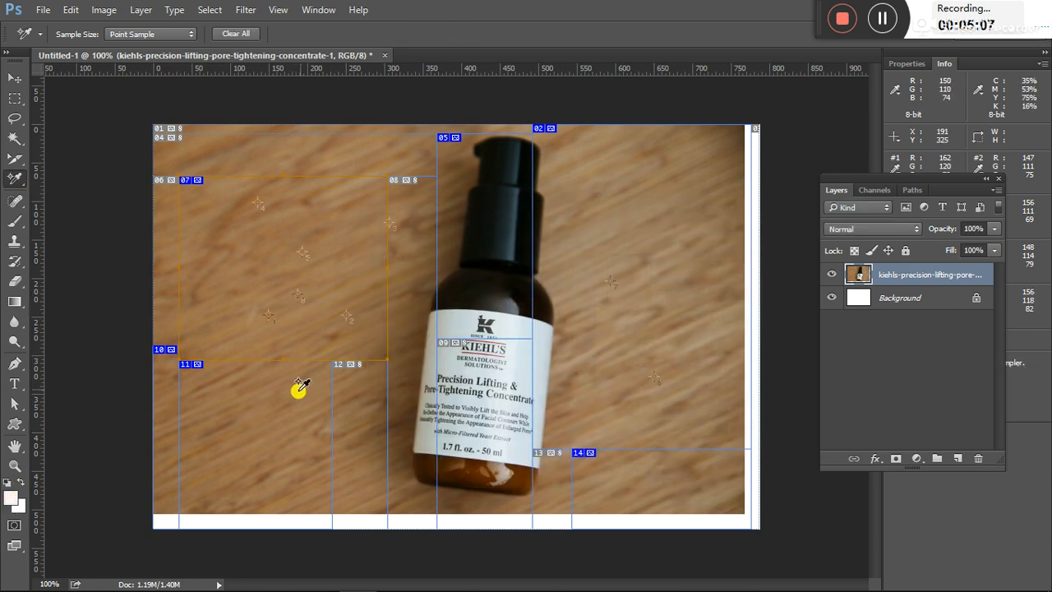
Set the foreground colour to a brown picked from the wood at the photo's lower left.
{"action": "left_click", "coordinate": [9, 499]}
{"action": "left_click", "coordinate": [379, 441]}
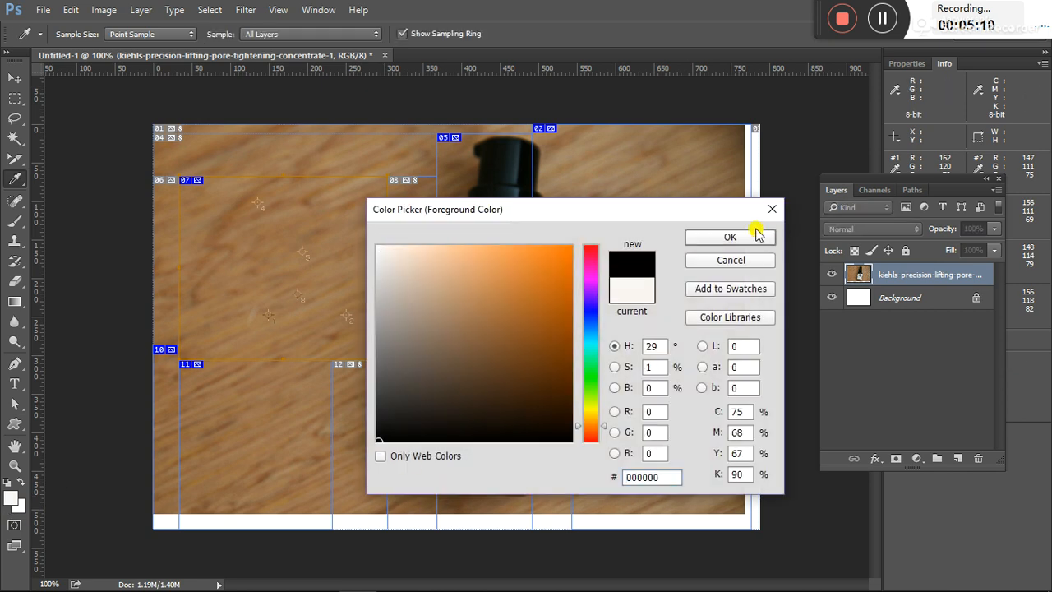
{"action": "left_click", "coordinate": [296, 429]}
{"action": "left_click", "coordinate": [706, 237]}
Add further colour samplers on the wood at the photo's lower left and right of the bottle.
{"action": "left_click", "coordinate": [313, 401]}
{"action": "left_click", "coordinate": [650, 332]}
{"action": "left_click", "coordinate": [570, 403]}
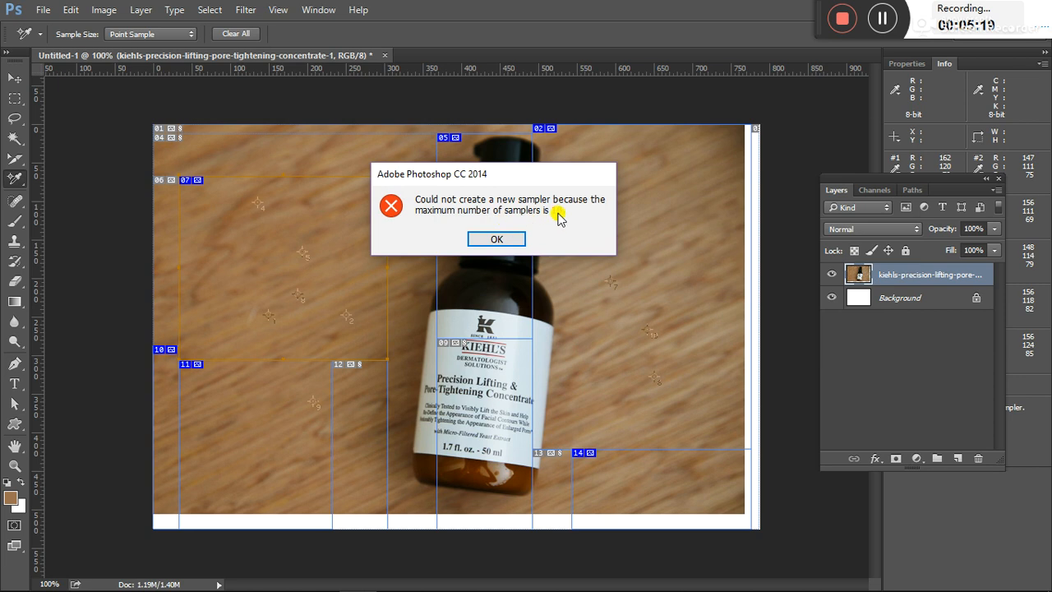
{"action": "left_click", "coordinate": [496, 238]}
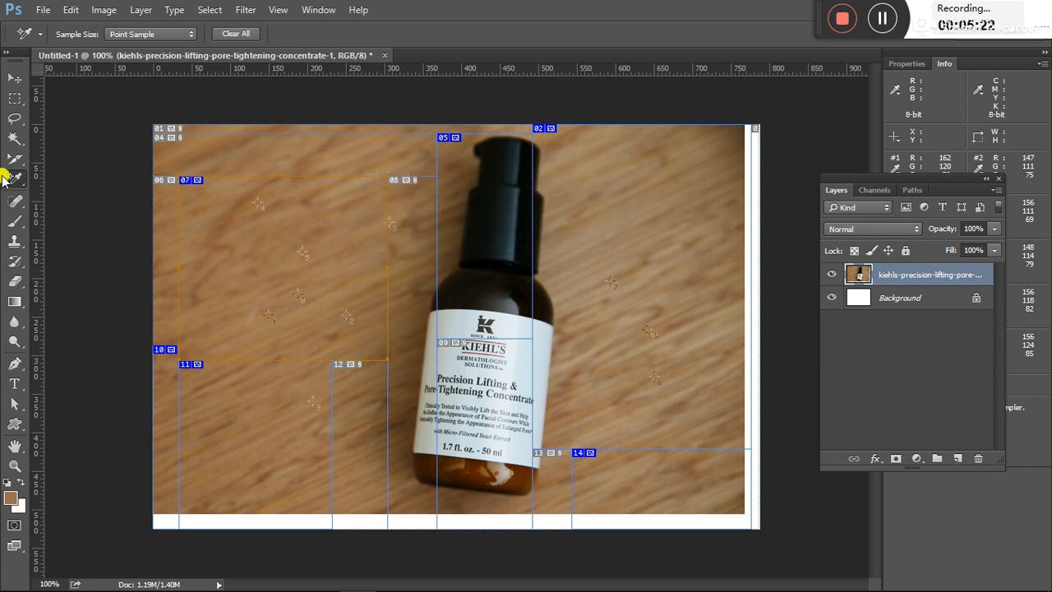
{"action": "left_click", "coordinate": [112, 35]}
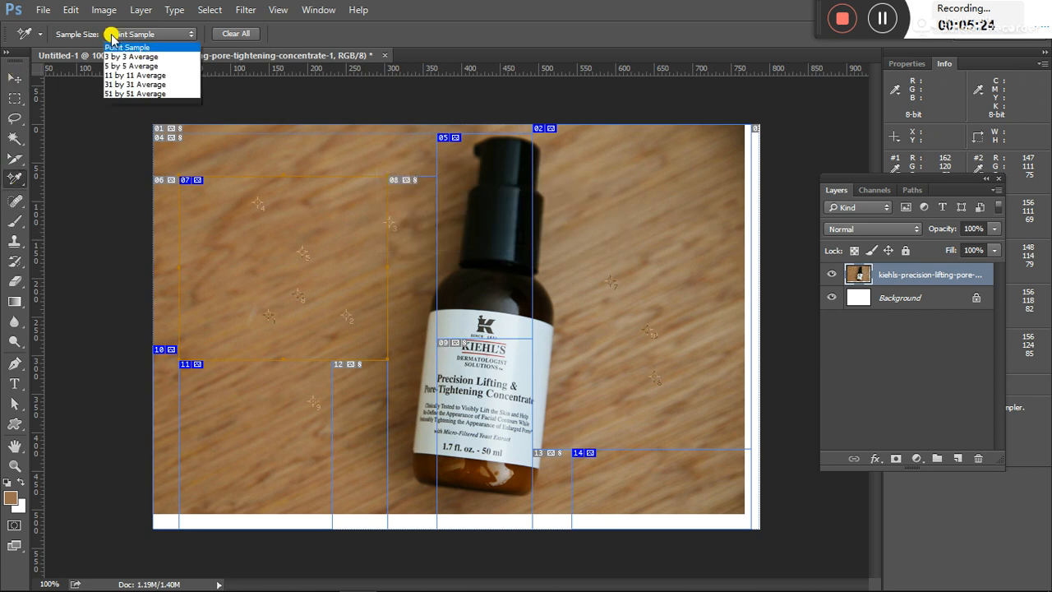
{"action": "left_click", "coordinate": [112, 37]}
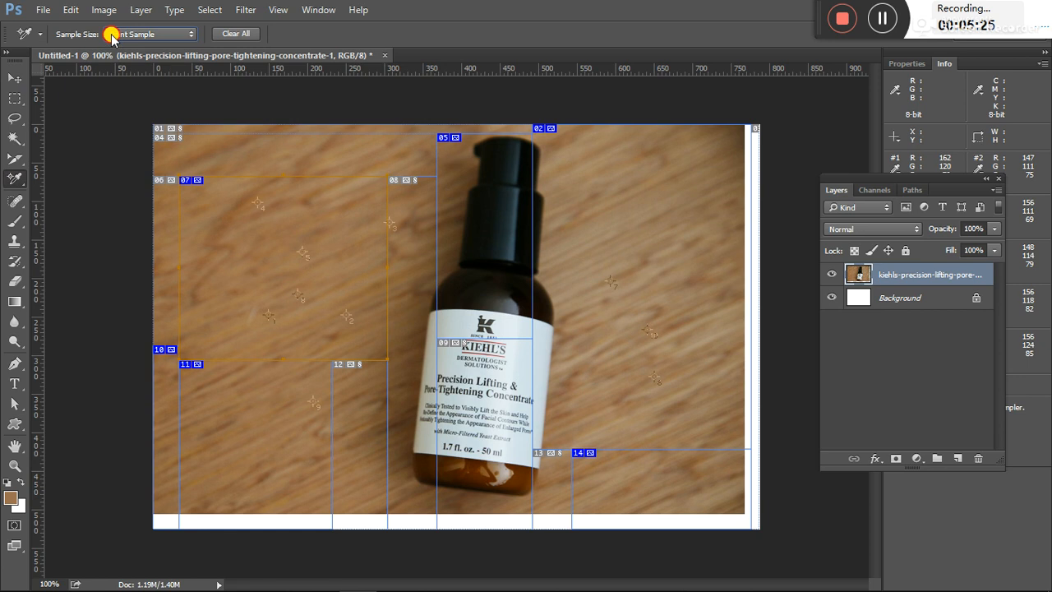
Measure a diagonal with the Ruler tool from outside the canvas's upper left edge to the wood left of the bottle.
{"action": "left_click", "coordinate": [15, 180]}
{"action": "left_click", "coordinate": [66, 203]}
{"action": "left_click_drag", "start_coordinate": [100, 150], "coordinate": [260, 370]}
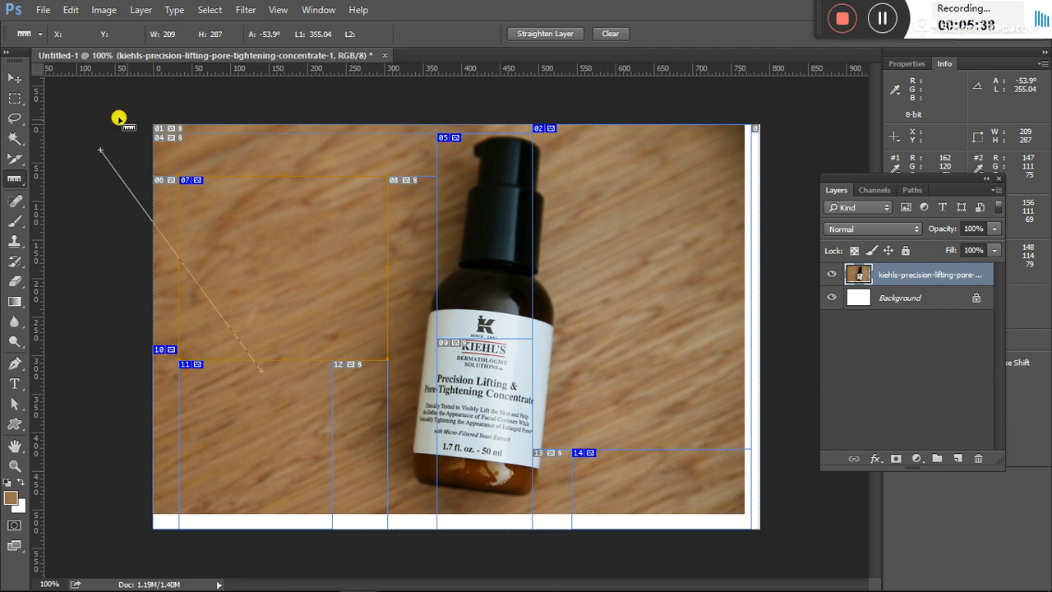
Undo the colour samplers, the slices and the earlier crop of the photo.
{"action": "left_click", "coordinate": [14, 79]}
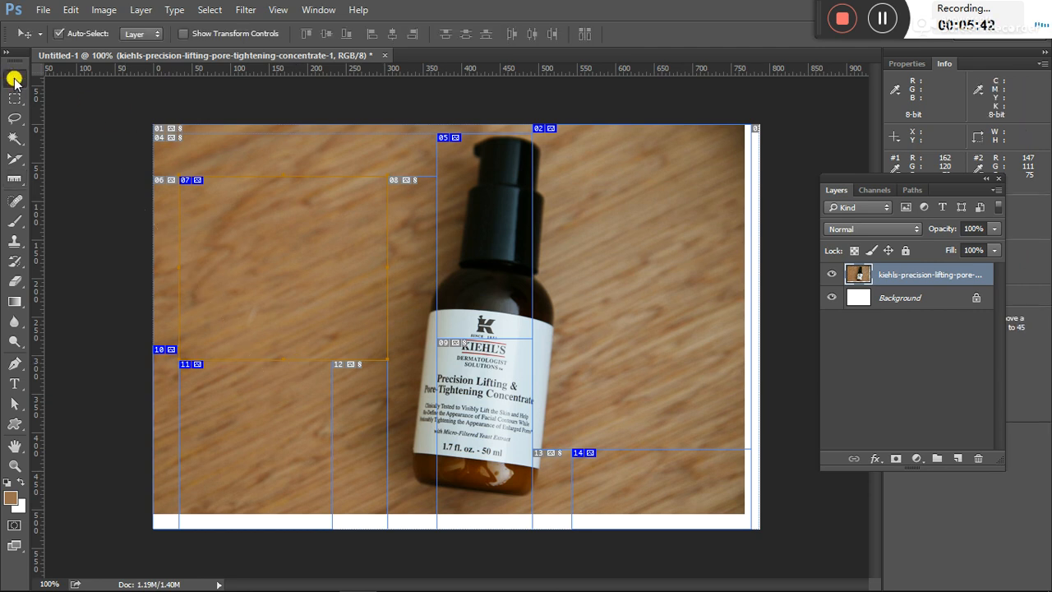
{"action": "key", "text": "ctrl+alt+z"}
{"action": "key", "text": "ctrl+alt+z"}
{"action": "key", "text": "ctrl+alt+z"}
{"action": "key", "text": "ctrl+alt+z"}
{"action": "key", "text": "ctrl+alt+z"}
{"action": "key", "text": "ctrl+alt+z"}
{"action": "key", "text": "ctrl+alt+z"}
{"action": "key", "text": "ctrl+alt+z"}
{"action": "key", "text": "ctrl+alt+z"}
{"action": "key", "text": "ctrl+alt+z"}
{"action": "key", "text": "ctrl+alt+z"}
{"action": "key", "text": "ctrl+alt+z"}
{"action": "key", "text": "ctrl+alt+z"}
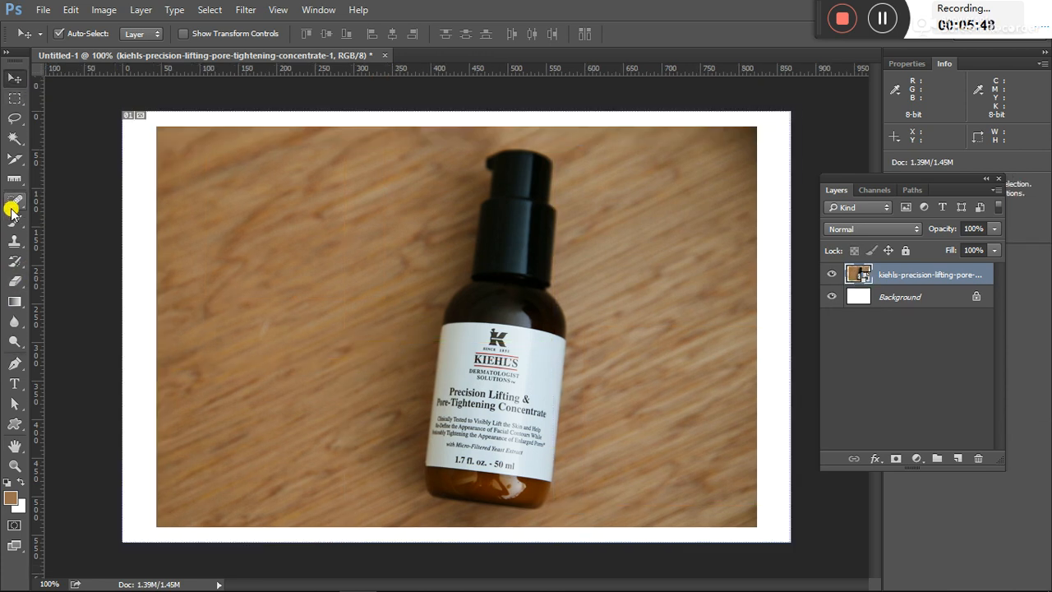
Try to measure horizontally with the Ruler tool from the diagonal line's start point to the photo's upper left area.
{"action": "left_click", "coordinate": [14, 179]}
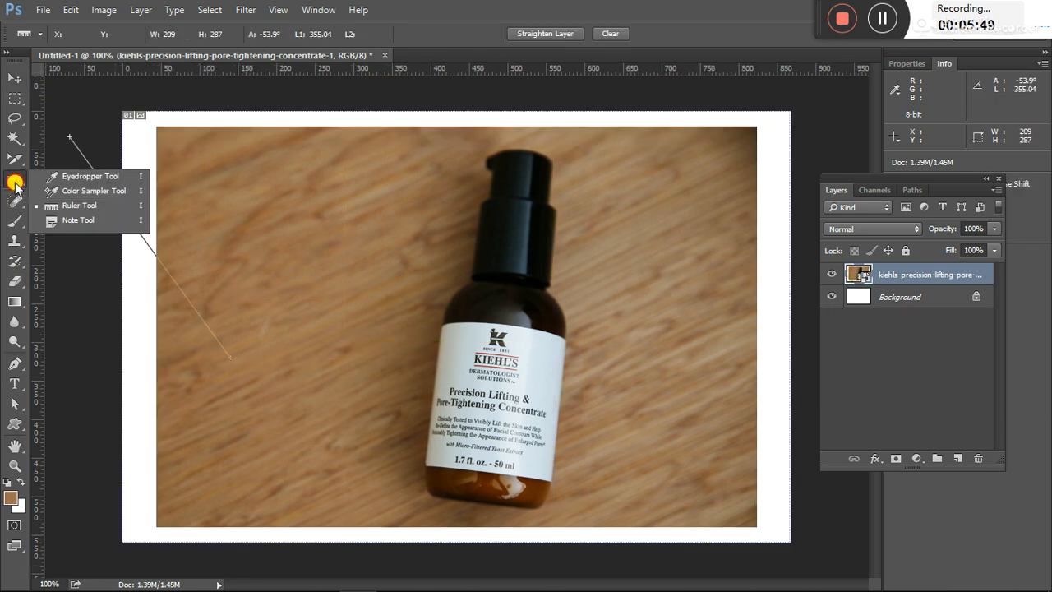
{"action": "left_click", "coordinate": [74, 207]}
{"action": "left_click_drag", "start_coordinate": [71, 139], "coordinate": [186, 137]}
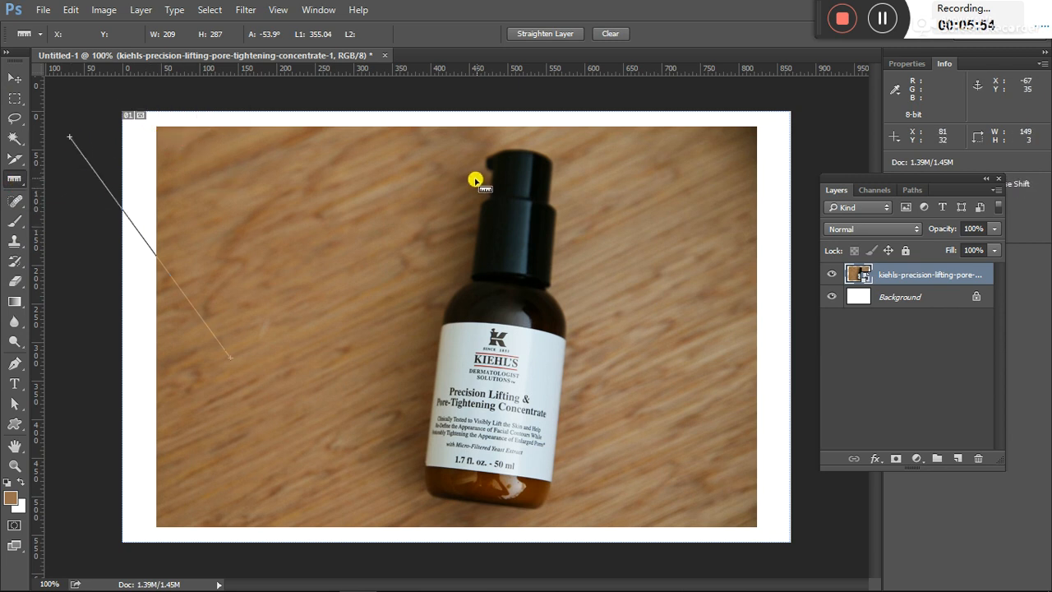
Measure from the bottle's pump tip to its lower-left base with the Ruler tool, and take further diagonals across the bottle.
{"action": "left_click_drag", "start_coordinate": [488, 161], "coordinate": [436, 495]}
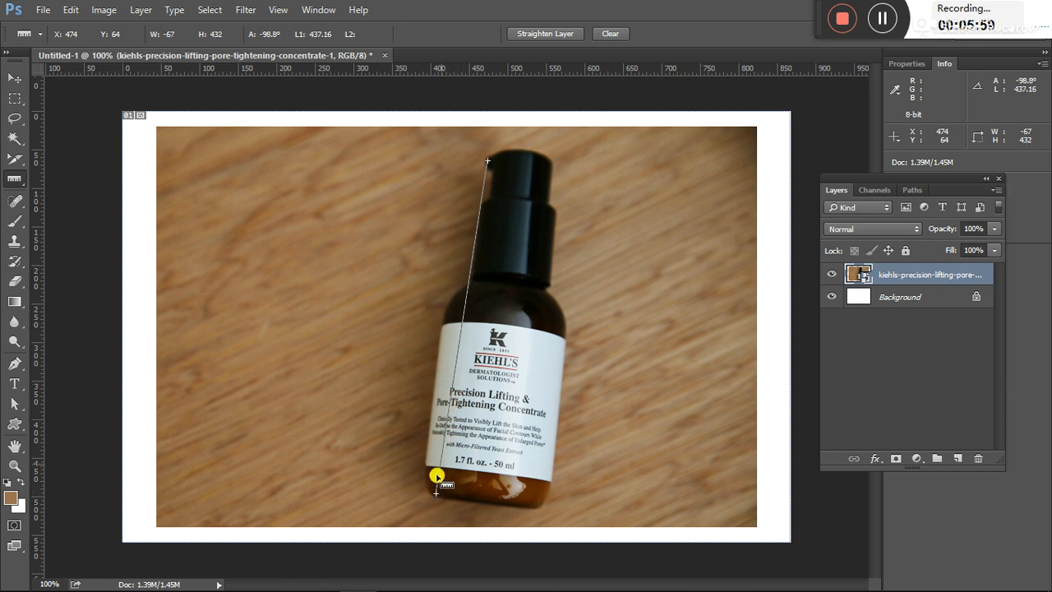
{"action": "left_click_drag", "start_coordinate": [400, 177], "coordinate": [550, 341]}
{"action": "left_click_drag", "start_coordinate": [485, 377], "coordinate": [530, 309]}
{"action": "left_click_drag", "start_coordinate": [639, 178], "coordinate": [418, 450]}
Place two notes in the photo's upper left, write "I am done here. Now you can doi." in the second, and close the notes.
{"action": "left_click_drag", "start_coordinate": [16, 184], "coordinate": [89, 219]}
{"action": "left_click", "coordinate": [159, 141]}
{"action": "left_click", "coordinate": [176, 181]}
{"action": "left_click_drag", "start_coordinate": [906, 176], "coordinate": [672, 137]}
{"action": "left_click_drag", "start_coordinate": [997, 250], "coordinate": [482, 137]}
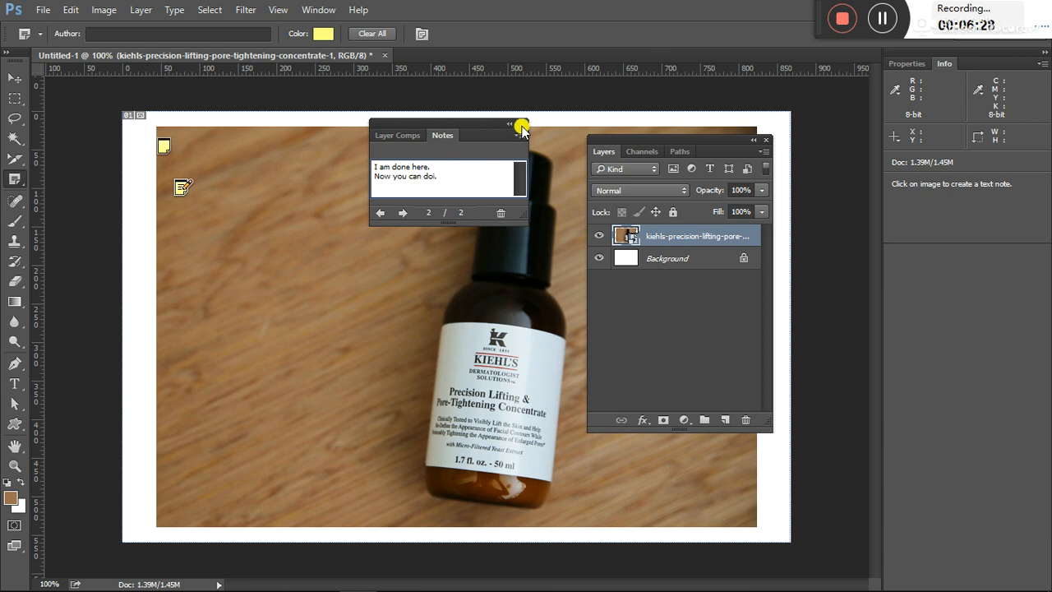
{"action": "left_click_drag", "start_coordinate": [427, 174], "coordinate": [332, 151]}
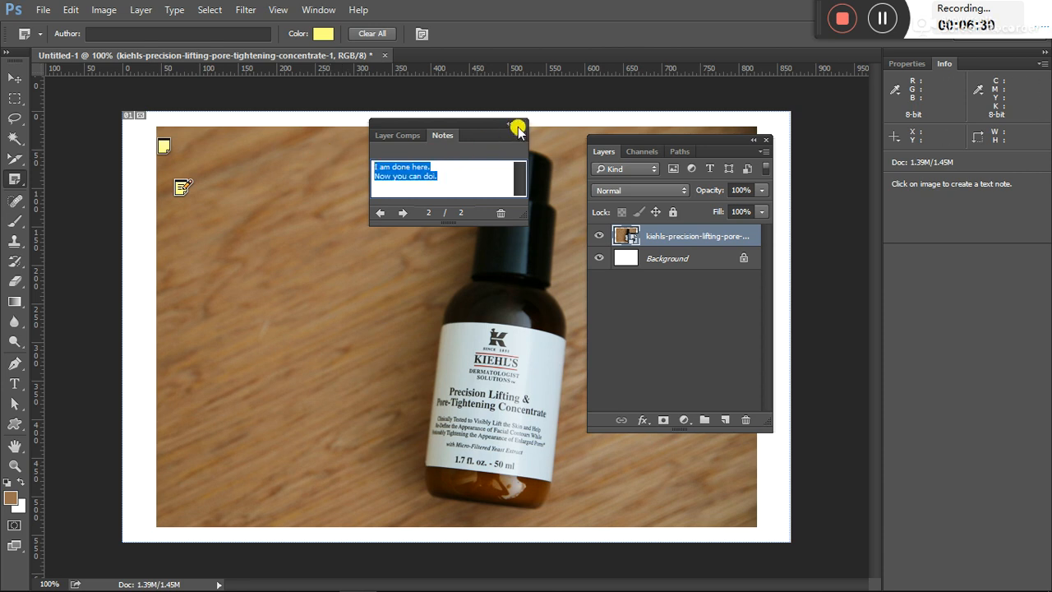
{"action": "left_click", "coordinate": [521, 123]}
{"action": "left_click", "coordinate": [662, 259]}
{"action": "left_click", "coordinate": [663, 236]}
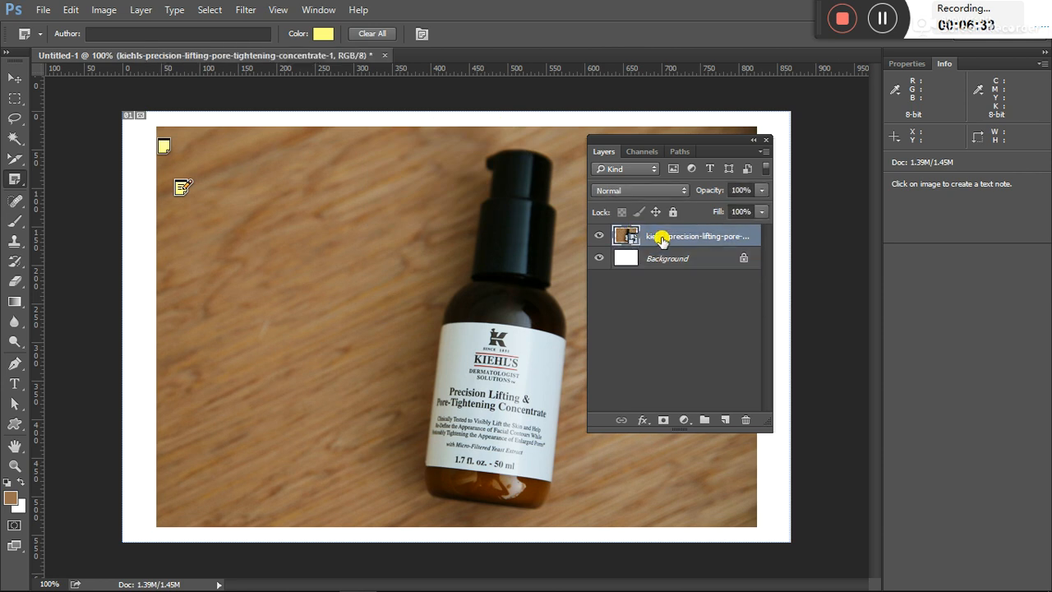
{"action": "left_click", "coordinate": [17, 180]}
{"action": "left_click", "coordinate": [18, 180]}
{"action": "right_click", "coordinate": [17, 181]}
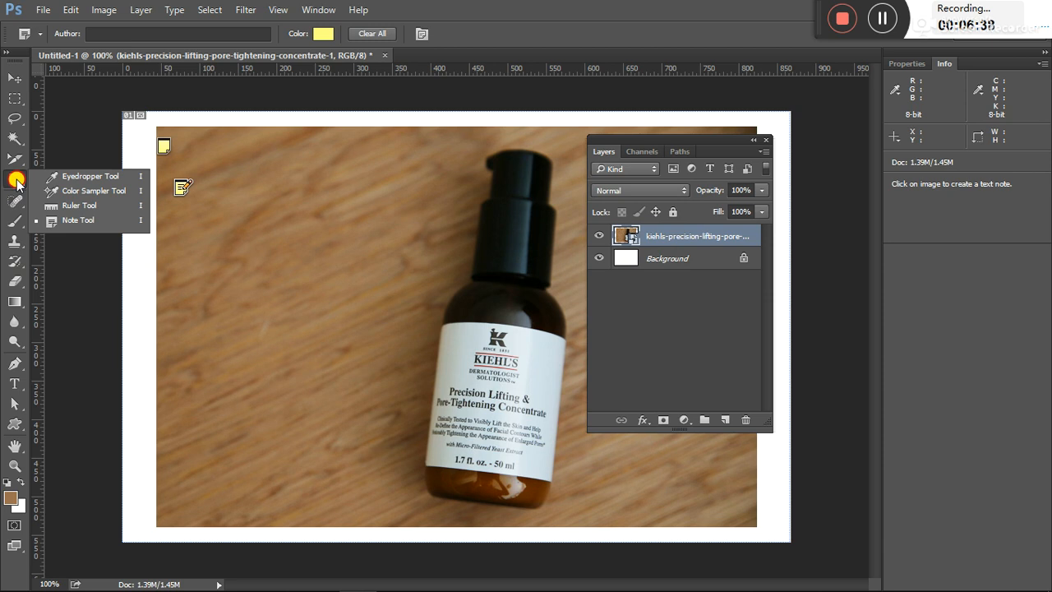
{"action": "left_click", "coordinate": [17, 181]}
Rasterize the photo layer and retouch small spots on the wood left of the bottle with the Spot Healing Brush.
{"action": "left_click", "coordinate": [18, 199]}
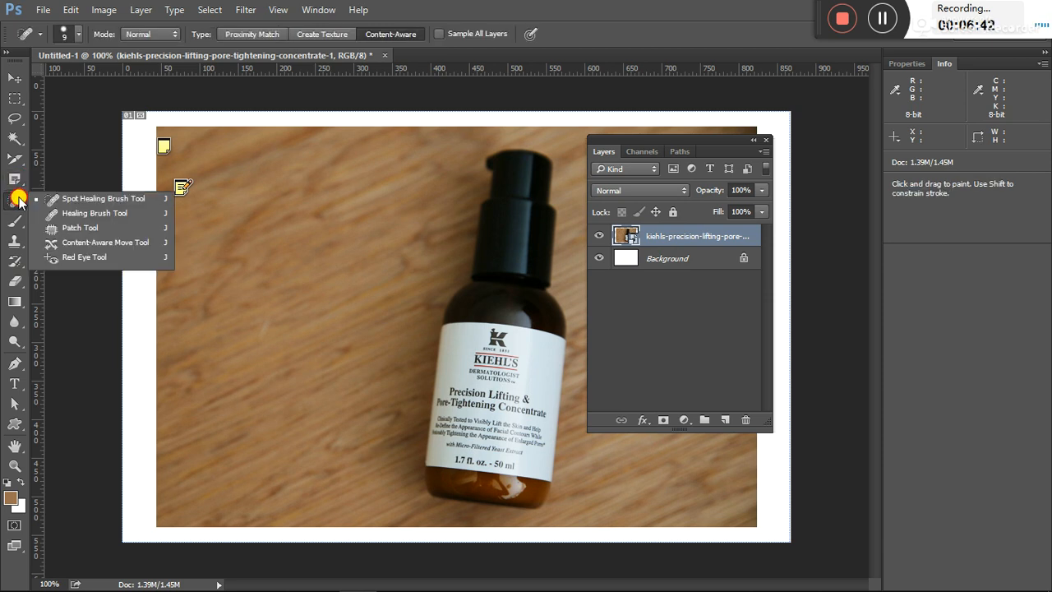
{"action": "left_click", "coordinate": [67, 200]}
{"action": "left_click", "coordinate": [319, 244]}
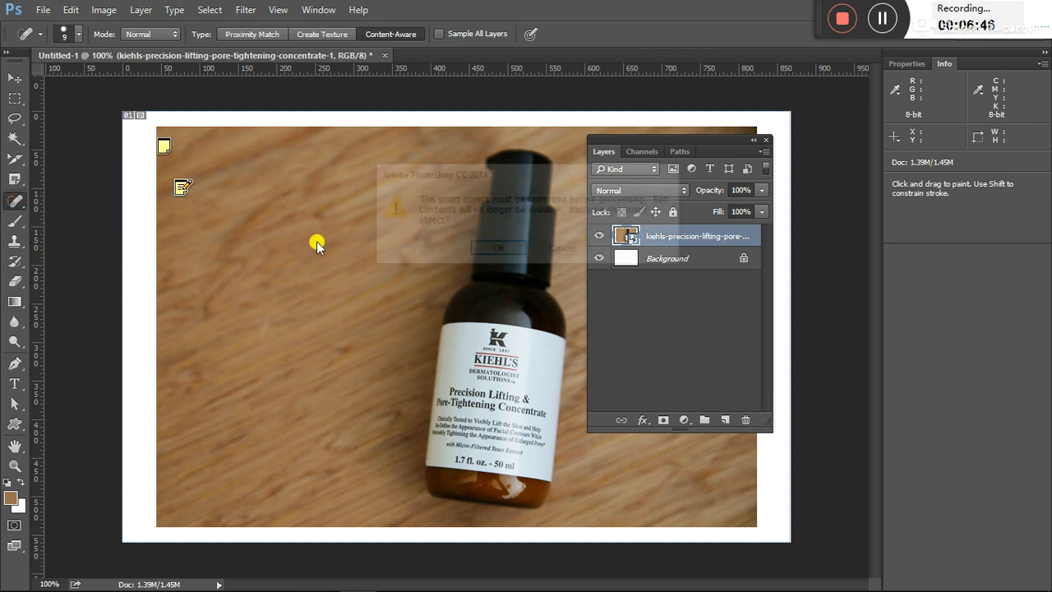
{"action": "left_click", "coordinate": [497, 250]}
{"action": "mouse_move", "coordinate": [240, 284]}
{"action": "left_mouse_down"}
{"action": "mouse_move", "coordinate": [290, 250]}
{"action": "mouse_move", "coordinate": [389, 347]}
{"action": "mouse_move", "coordinate": [263, 357]}
{"action": "mouse_move", "coordinate": [246, 284]}
{"action": "left_mouse_up"}
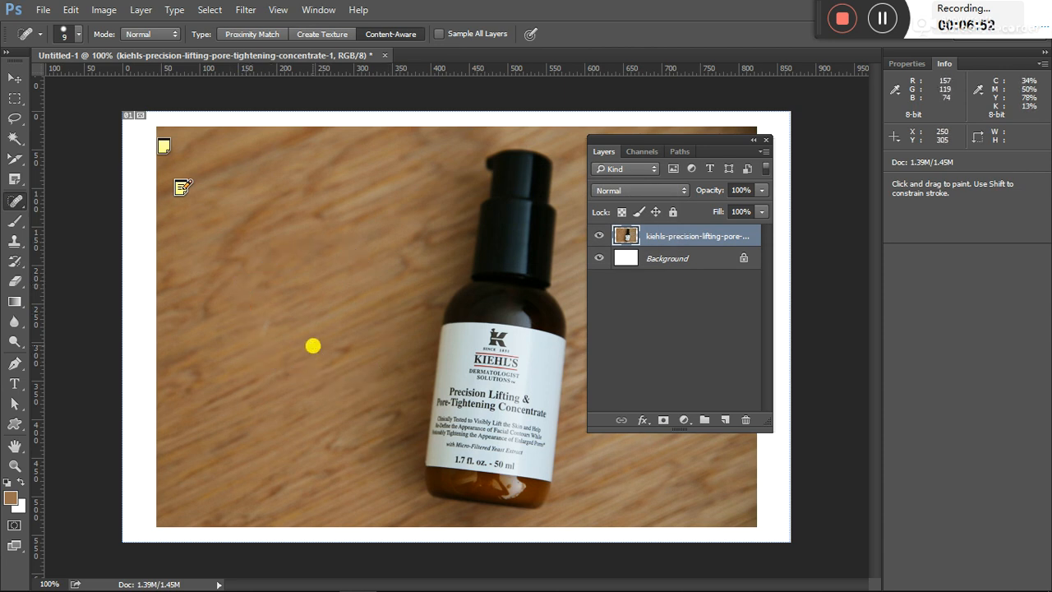
{"action": "mouse_move", "coordinate": [234, 272]}
{"action": "left_mouse_down"}
{"action": "mouse_move", "coordinate": [216, 290]}
{"action": "mouse_move", "coordinate": [224, 288]}
{"action": "left_mouse_up"}
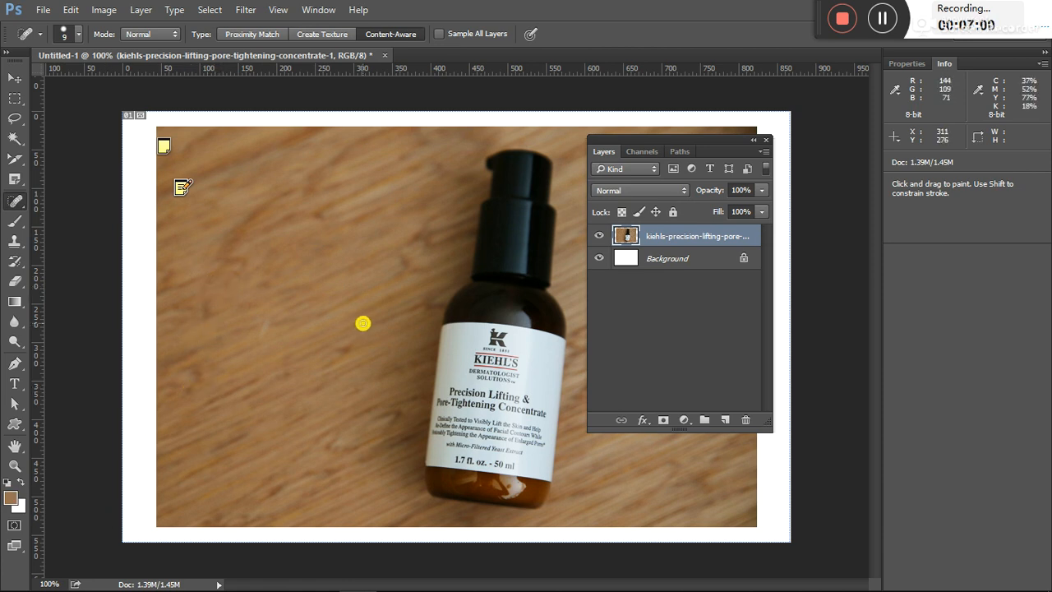
Set the Spot Healing Brush size to 41 px and retouch the wood left of the bottle with broad strokes.
{"action": "left_click", "coordinate": [70, 36]}
{"action": "left_click", "coordinate": [59, 77]}
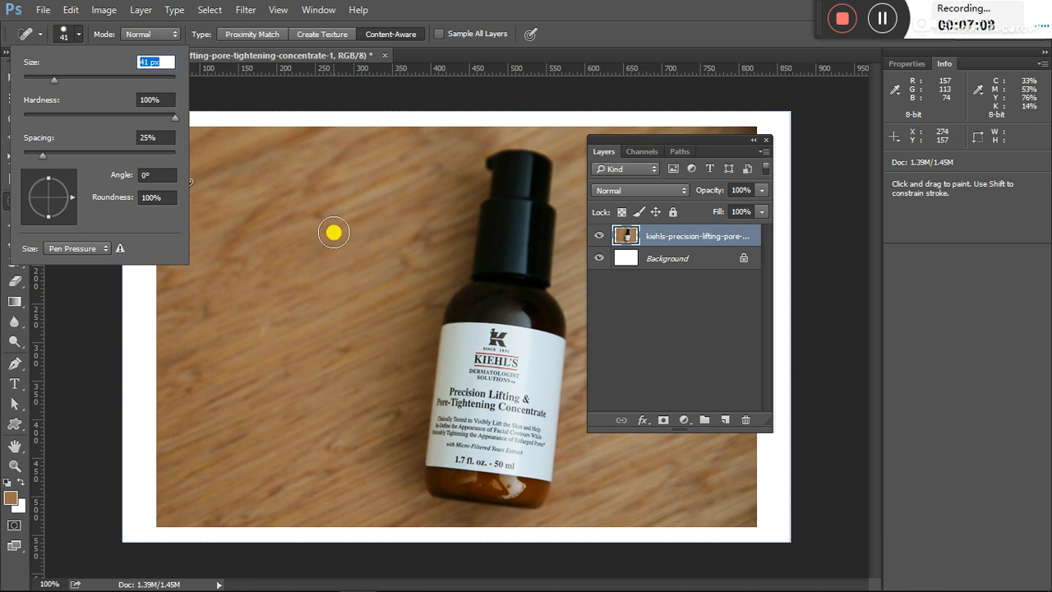
{"action": "left_click_drag", "start_coordinate": [336, 221], "coordinate": [393, 204]}
{"action": "mouse_move", "coordinate": [332, 223]}
{"action": "left_mouse_down"}
{"action": "mouse_move", "coordinate": [377, 183]}
{"action": "mouse_move", "coordinate": [316, 175]}
{"action": "mouse_move", "coordinate": [266, 197]}
{"action": "mouse_move", "coordinate": [238, 218]}
{"action": "mouse_move", "coordinate": [226, 267]}
{"action": "left_mouse_up"}
{"action": "left_click_drag", "start_coordinate": [297, 200], "coordinate": [224, 280]}
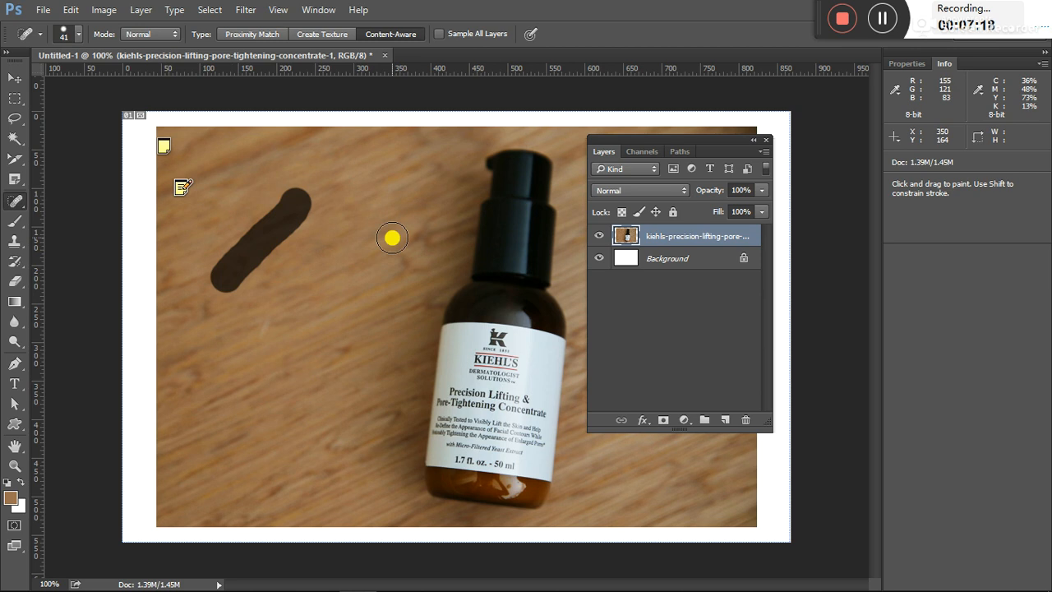
Remove the product name and part of the logo from the bottle's label with the Spot Healing Brush.
{"action": "left_click_drag", "start_coordinate": [442, 400], "coordinate": [540, 399]}
{"action": "left_click_drag", "start_coordinate": [446, 399], "coordinate": [523, 406]}
{"action": "left_click", "coordinate": [499, 347]}
{"action": "left_click", "coordinate": [499, 345]}
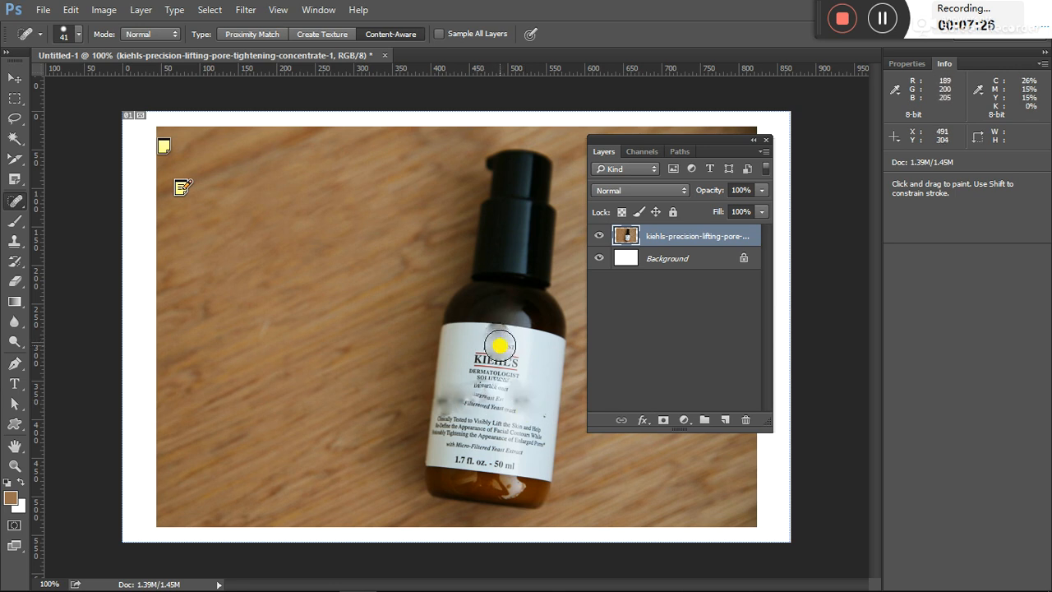
{"action": "mouse_move", "coordinate": [495, 333]}
{"action": "left_mouse_down"}
{"action": "mouse_move", "coordinate": [512, 366]}
{"action": "mouse_move", "coordinate": [483, 366]}
{"action": "mouse_move", "coordinate": [511, 348]}
{"action": "left_mouse_up"}
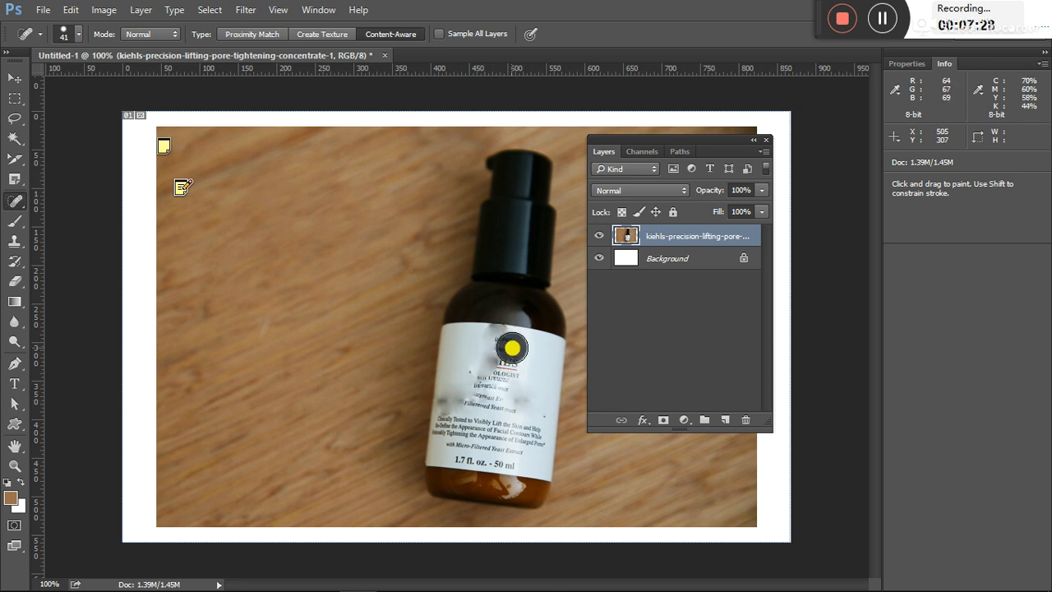
Paint over the label's upper-left part with the Healing Brush, using the wood left of the bottle as source.
{"action": "left_click", "coordinate": [13, 206]}
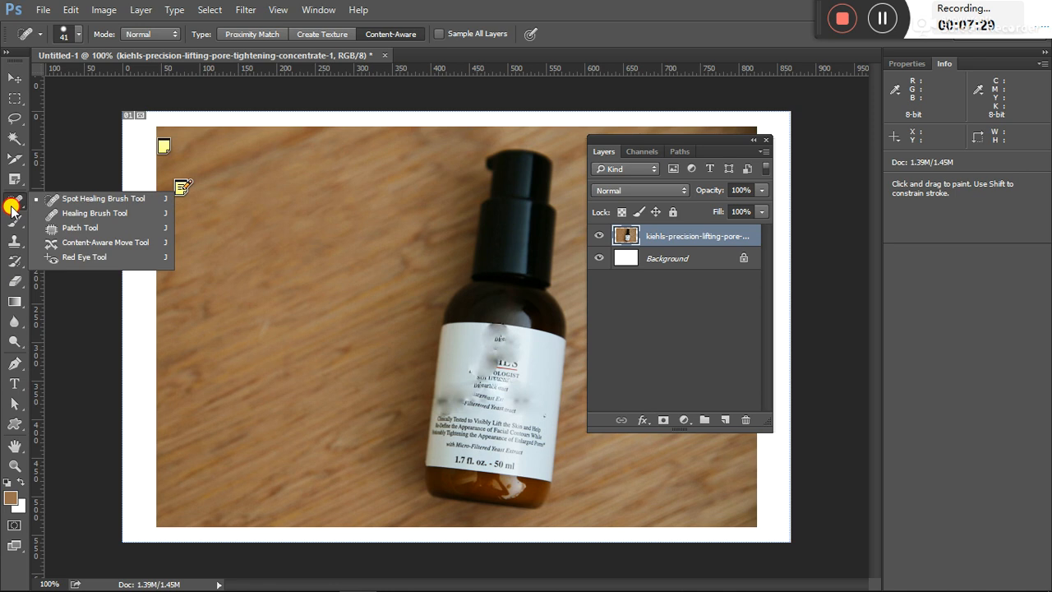
{"action": "left_click", "coordinate": [67, 213]}
{"action": "left_click", "coordinate": [341, 296]}
{"action": "left_click", "coordinate": [502, 237]}
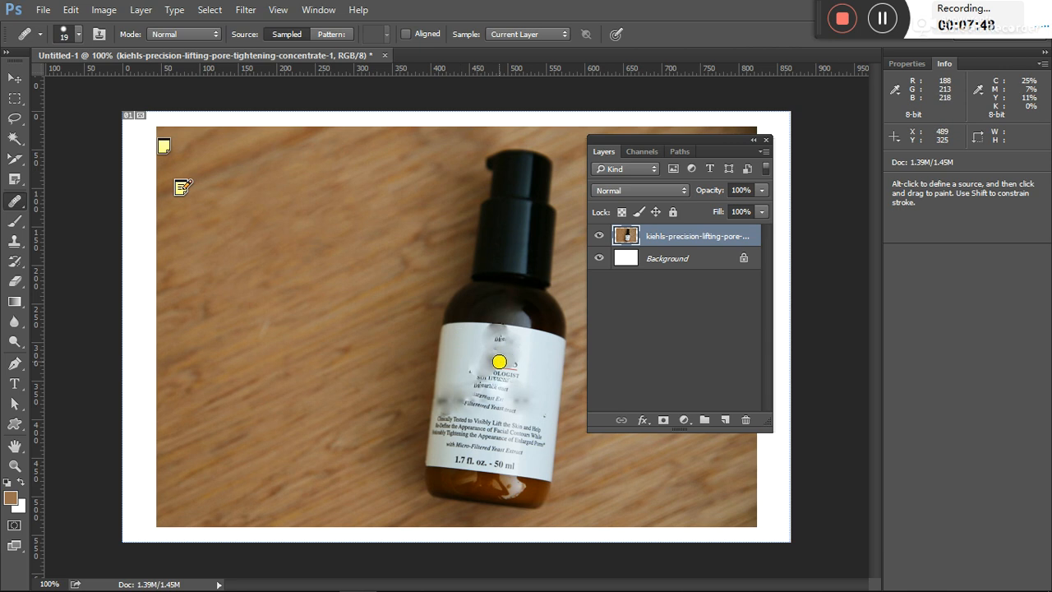
{"action": "mouse_move", "coordinate": [489, 367]}
{"action": "left_mouse_down"}
{"action": "mouse_move", "coordinate": [500, 357]}
{"action": "mouse_move", "coordinate": [482, 348]}
{"action": "mouse_move", "coordinate": [504, 340]}
{"action": "mouse_move", "coordinate": [469, 348]}
{"action": "mouse_move", "coordinate": [457, 322]}
{"action": "mouse_move", "coordinate": [467, 336]}
{"action": "mouse_move", "coordinate": [455, 341]}
{"action": "left_mouse_up"}
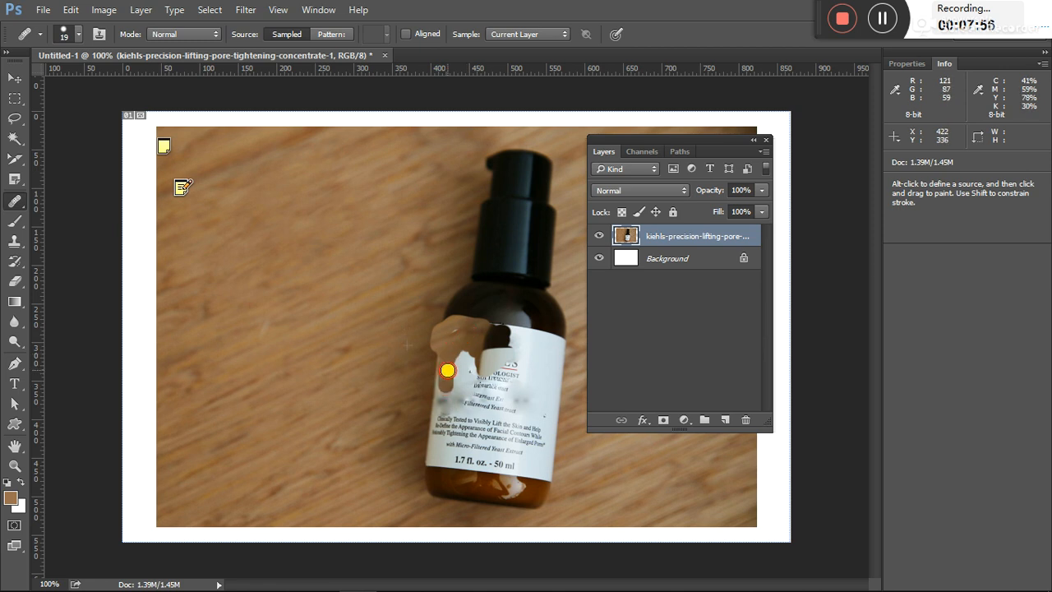
{"action": "left_click_drag", "start_coordinate": [434, 370], "coordinate": [437, 369]}
{"action": "left_click", "coordinate": [449, 383]}
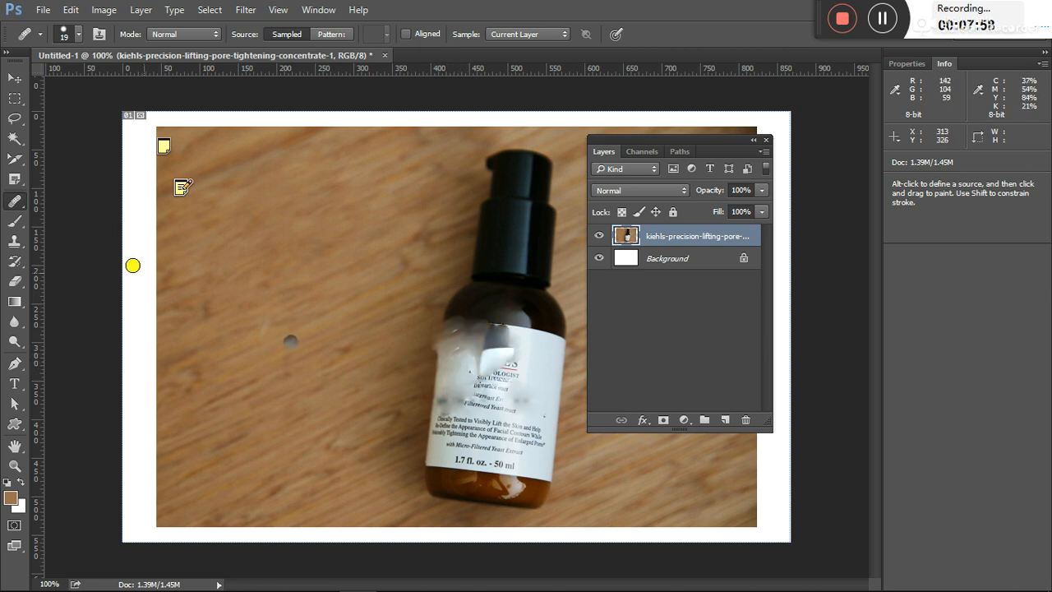
Outline a wood area about 133 × 98 px left of the label with the Patch tool and patch it from the label's text.
{"action": "right_click", "coordinate": [14, 201]}
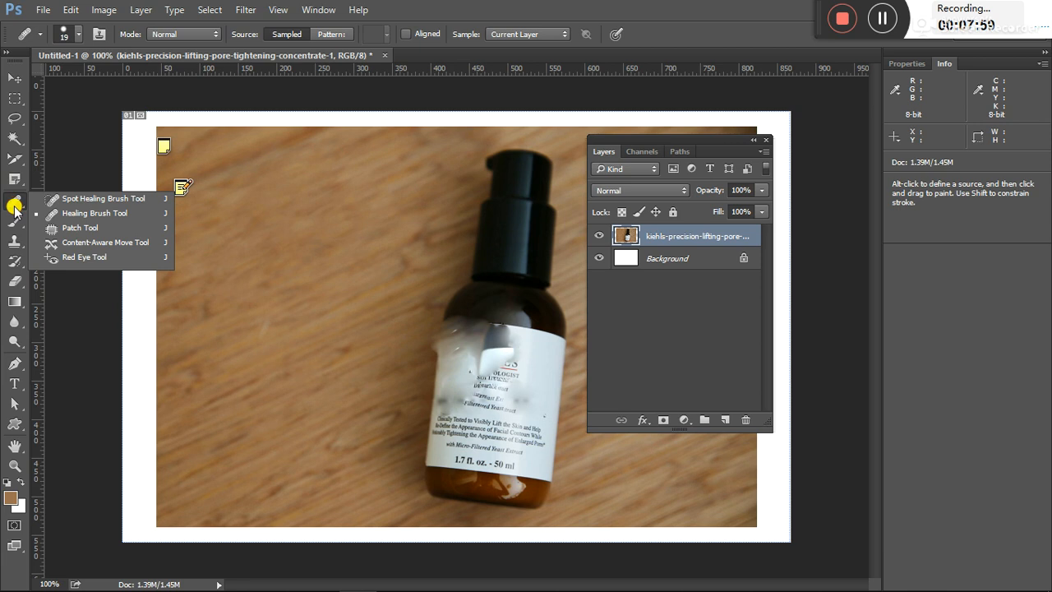
{"action": "left_click", "coordinate": [89, 230]}
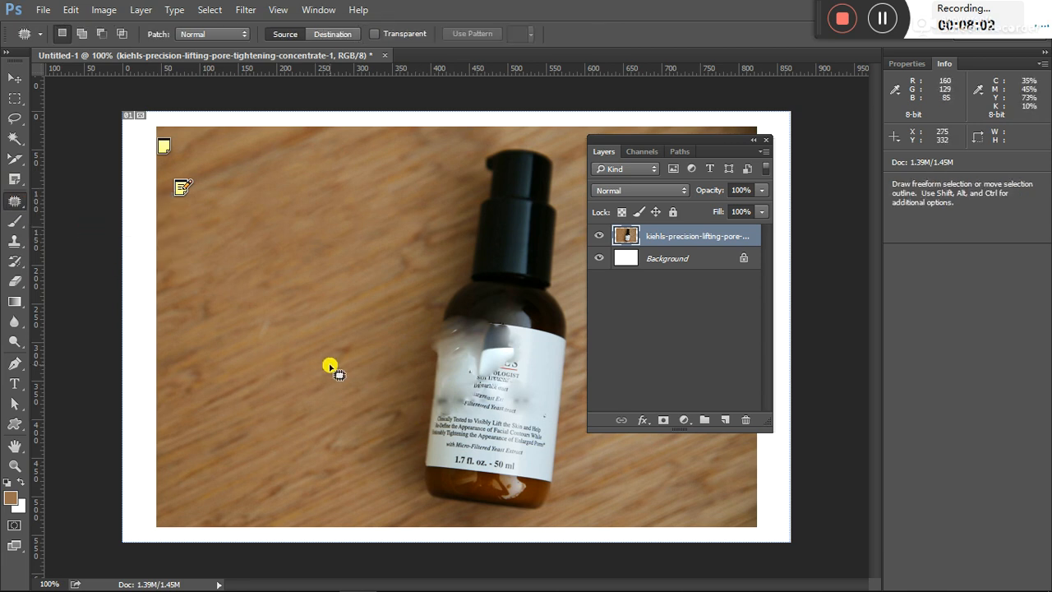
{"action": "mouse_move", "coordinate": [411, 404]}
{"action": "left_mouse_down"}
{"action": "mouse_move", "coordinate": [321, 420]}
{"action": "mouse_move", "coordinate": [328, 453]}
{"action": "mouse_move", "coordinate": [367, 470]}
{"action": "mouse_move", "coordinate": [405, 446]}
{"action": "mouse_move", "coordinate": [411, 408]}
{"action": "left_mouse_up"}
{"action": "left_click_drag", "start_coordinate": [347, 432], "coordinate": [359, 318]}
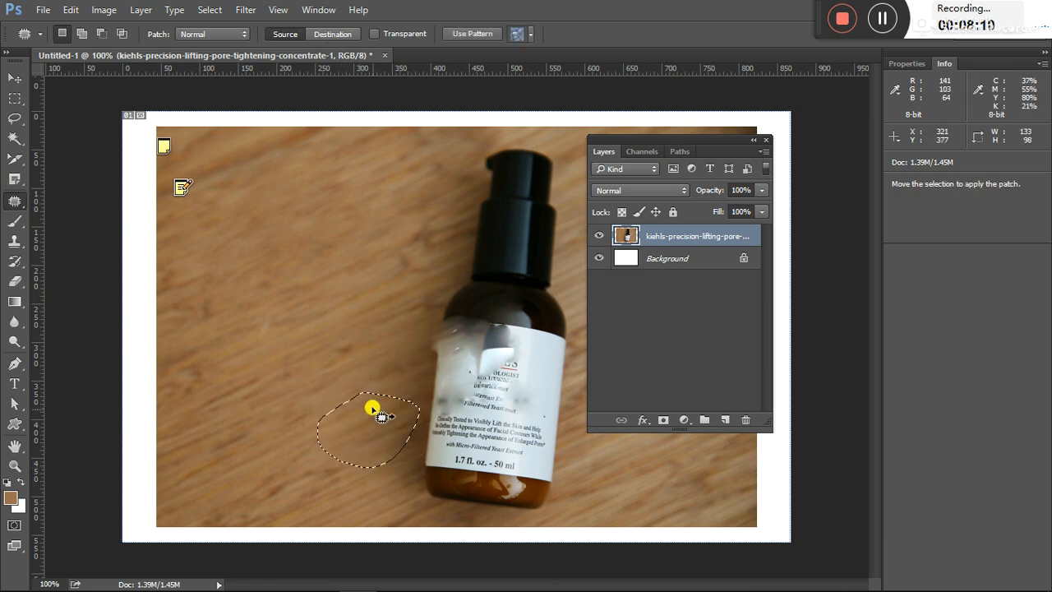
{"action": "left_click_drag", "start_coordinate": [380, 424], "coordinate": [497, 402]}
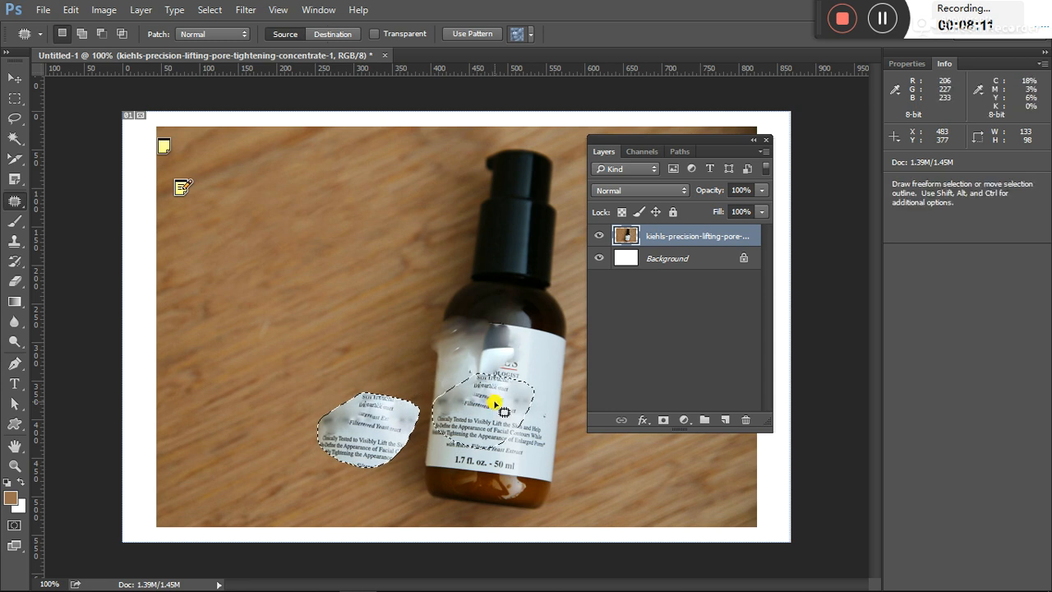
With Content-Aware Move, shift one wood area toward the bottle and another, about 105 × 138 px, onto the label, deselecting after each.
{"action": "right_click", "coordinate": [9, 202]}
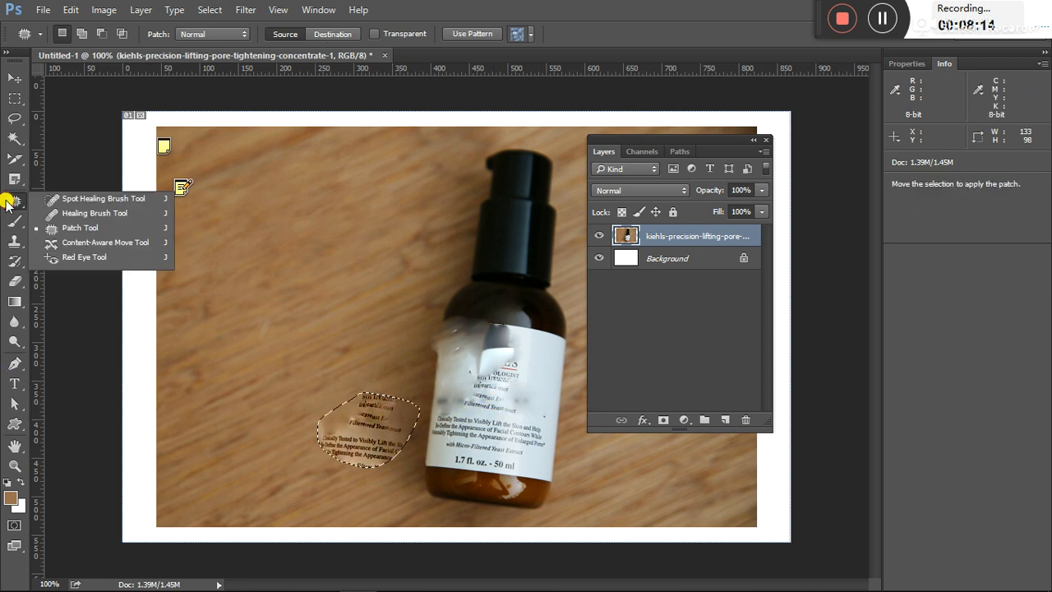
{"action": "left_click", "coordinate": [90, 243]}
{"action": "left_click_drag", "start_coordinate": [217, 290], "coordinate": [345, 335]}
{"action": "mouse_move", "coordinate": [280, 333]}
{"action": "left_mouse_down"}
{"action": "mouse_move", "coordinate": [277, 392]}
{"action": "mouse_move", "coordinate": [251, 285]}
{"action": "mouse_move", "coordinate": [280, 346]}
{"action": "mouse_move", "coordinate": [352, 354]}
{"action": "mouse_move", "coordinate": [326, 298]}
{"action": "mouse_move", "coordinate": [350, 319]}
{"action": "left_mouse_up"}
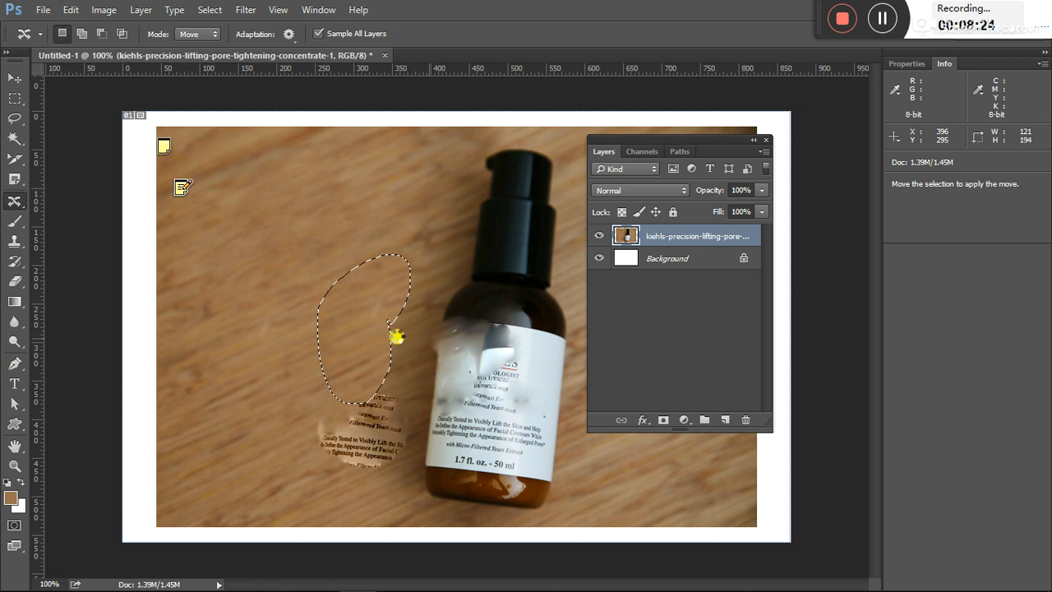
{"action": "key", "text": "ctrl+d"}
{"action": "mouse_move", "coordinate": [247, 318]}
{"action": "left_mouse_down"}
{"action": "mouse_move", "coordinate": [288, 279]}
{"action": "mouse_move", "coordinate": [303, 381]}
{"action": "mouse_move", "coordinate": [238, 363]}
{"action": "mouse_move", "coordinate": [422, 383]}
{"action": "mouse_move", "coordinate": [479, 422]}
{"action": "left_mouse_up"}
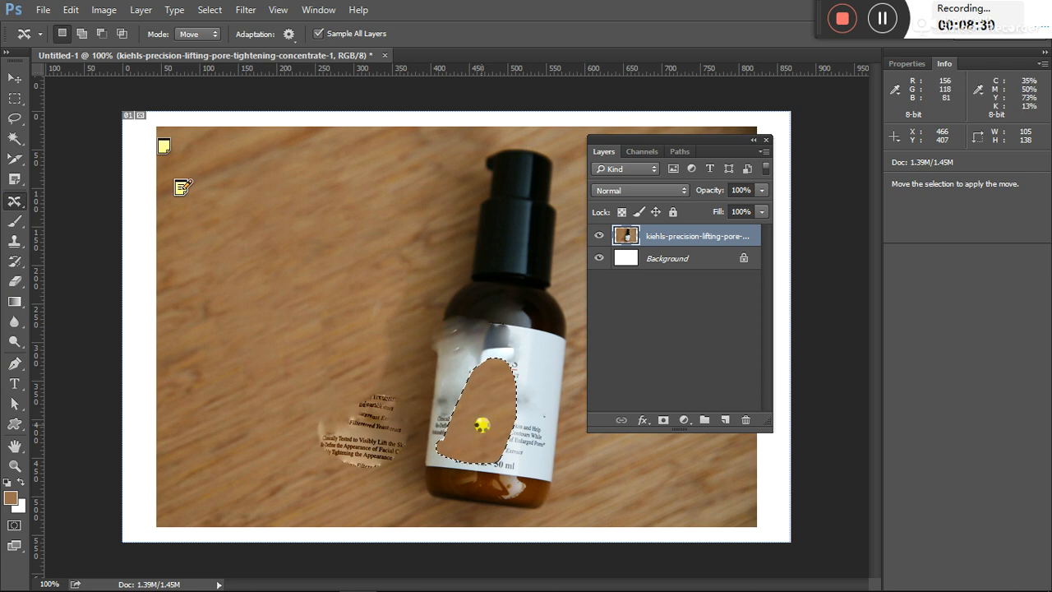
{"action": "key", "text": "ctrl+d"}
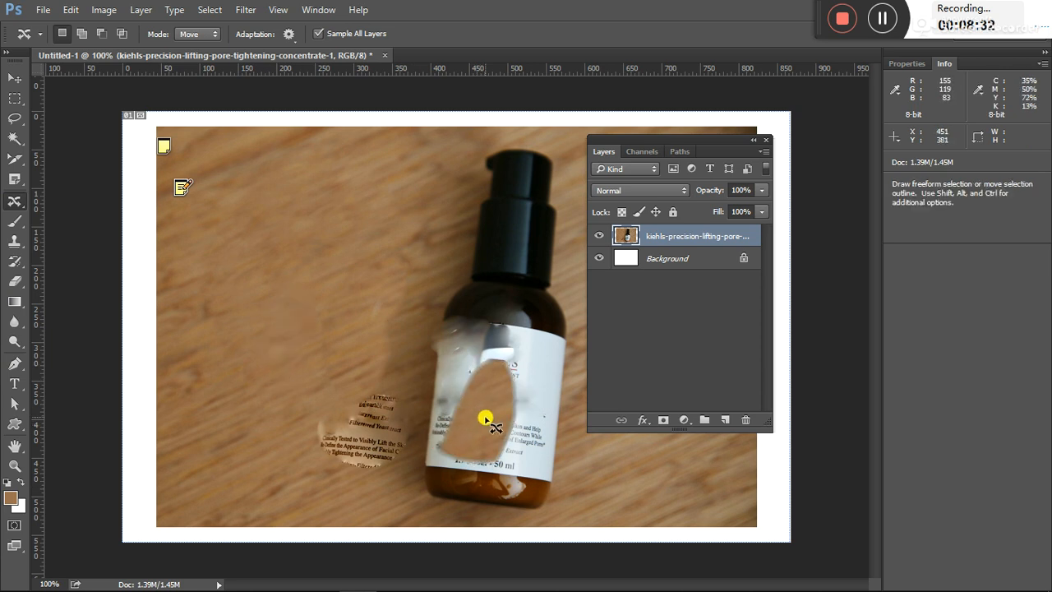
Apply the Red Eye tool to the bottle's shoulder and several places on the wood left of the bottle.
{"action": "right_click", "coordinate": [13, 201]}
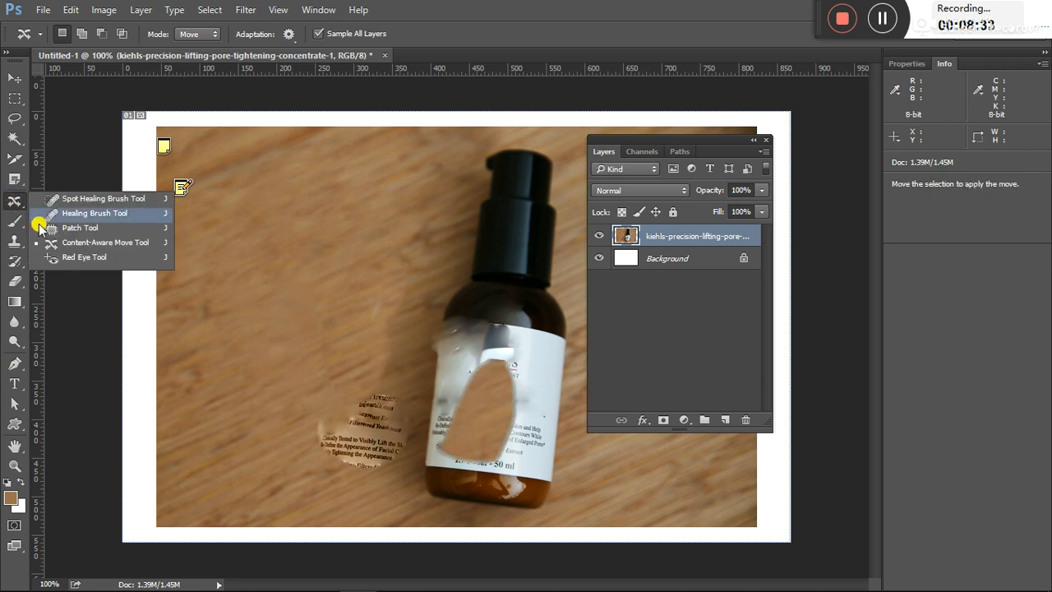
{"action": "left_click", "coordinate": [82, 256]}
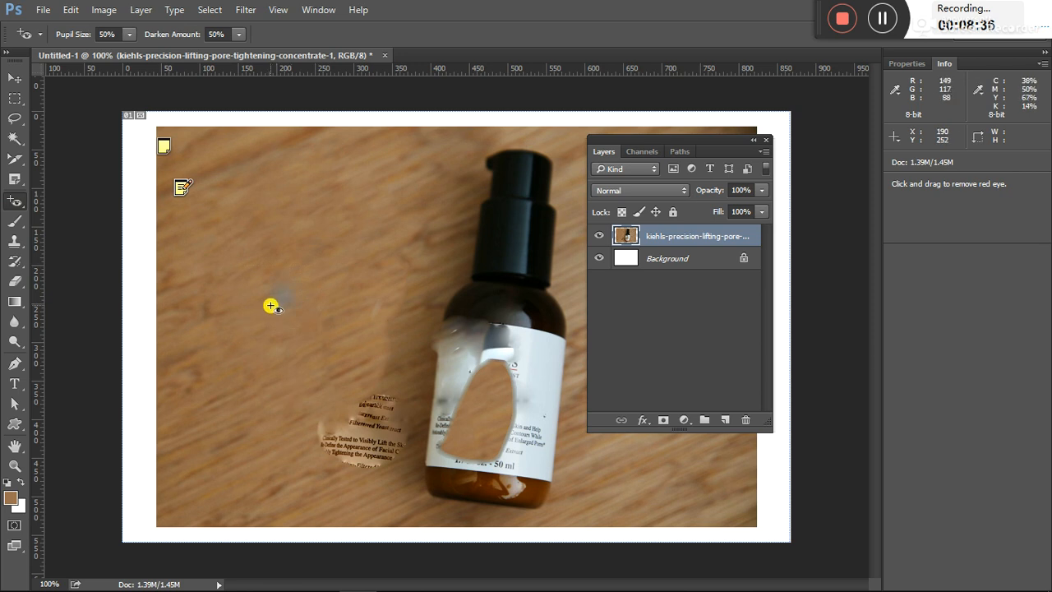
{"action": "left_click_drag", "start_coordinate": [469, 287], "coordinate": [531, 327]}
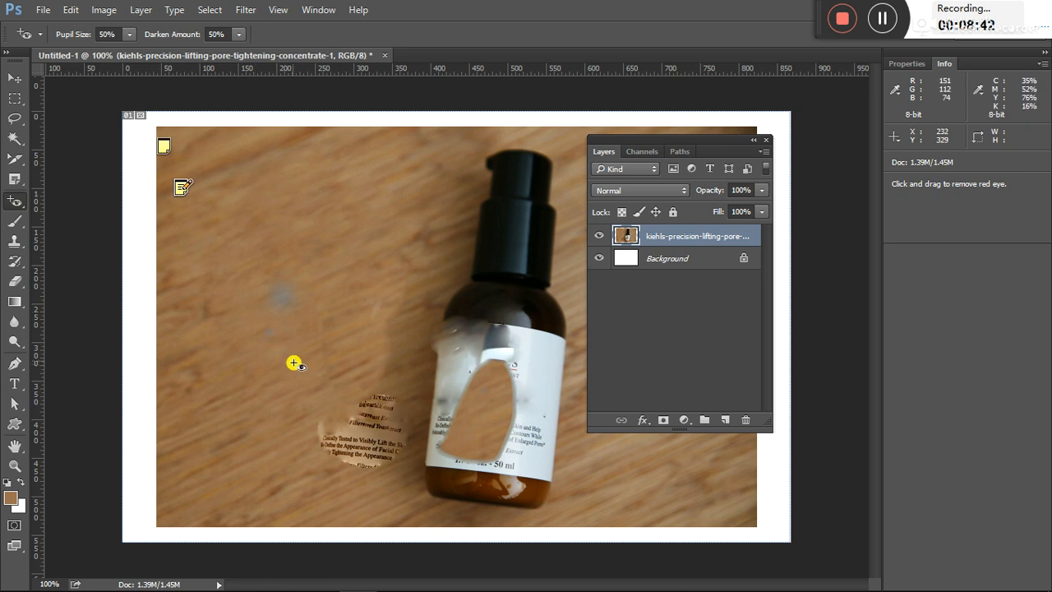
{"action": "left_click_drag", "start_coordinate": [275, 347], "coordinate": [330, 410]}
{"action": "left_click_drag", "start_coordinate": [340, 327], "coordinate": [392, 383]}
{"action": "left_click_drag", "start_coordinate": [299, 329], "coordinate": [348, 364]}
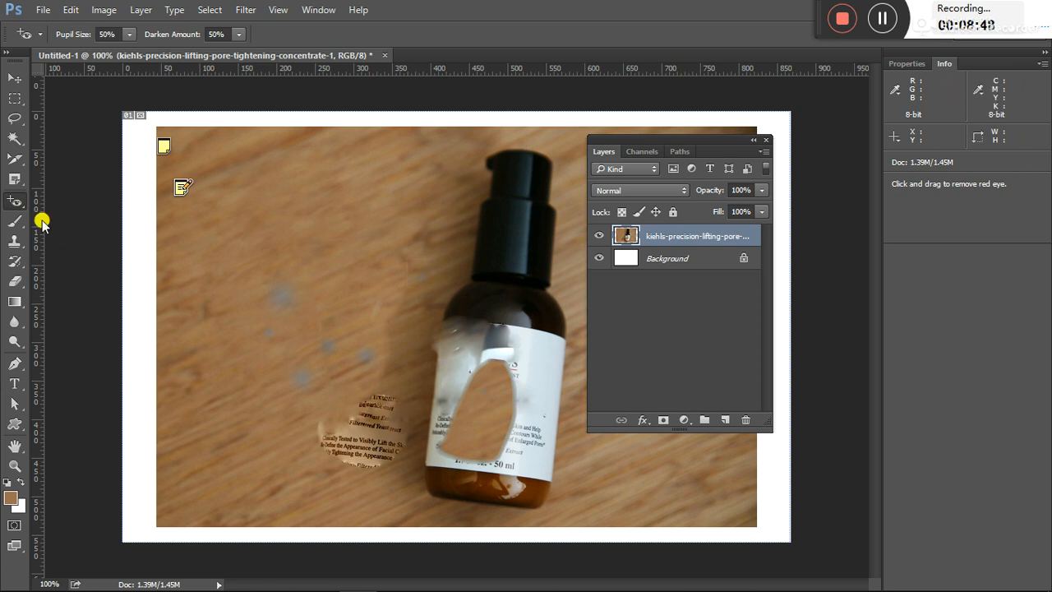
Paint over the bluish spots on the wood left of the bottle with the 13 px Brush tool in the brown foreground colour.
{"action": "left_click", "coordinate": [12, 209]}
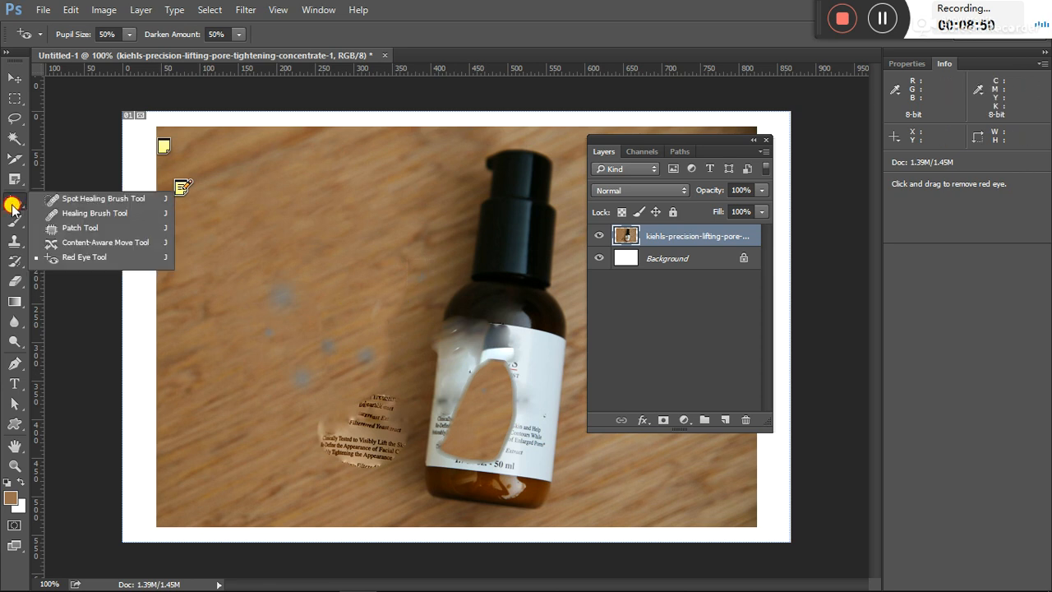
{"action": "left_click", "coordinate": [10, 205]}
{"action": "left_click", "coordinate": [18, 224]}
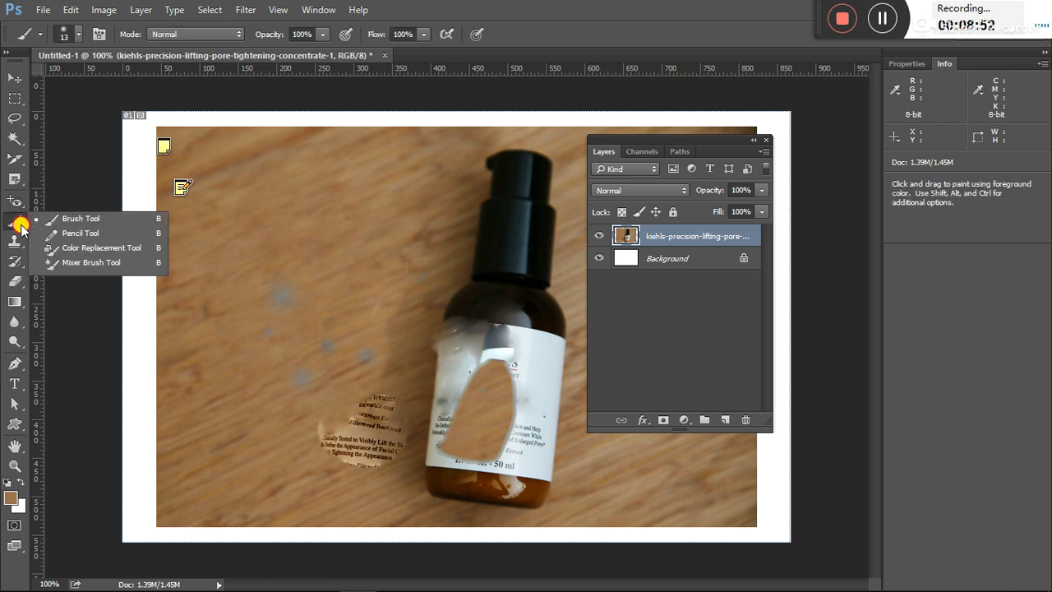
{"action": "left_click", "coordinate": [54, 218]}
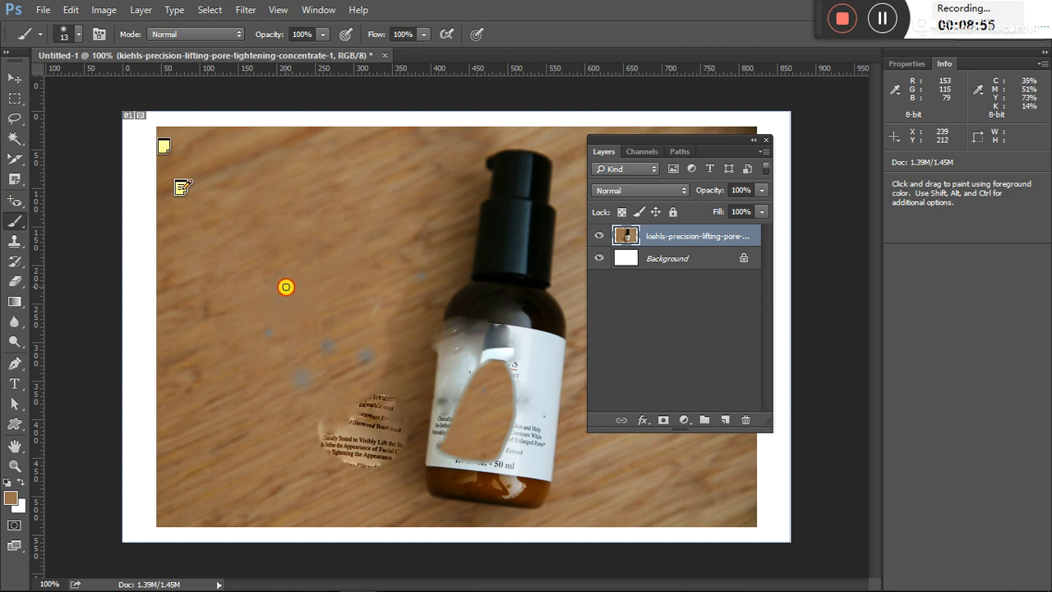
{"action": "mouse_move", "coordinate": [328, 357]}
{"action": "left_mouse_down"}
{"action": "mouse_move", "coordinate": [284, 404]}
{"action": "mouse_move", "coordinate": [340, 381]}
{"action": "mouse_move", "coordinate": [439, 258]}
{"action": "mouse_move", "coordinate": [338, 357]}
{"action": "left_mouse_up"}
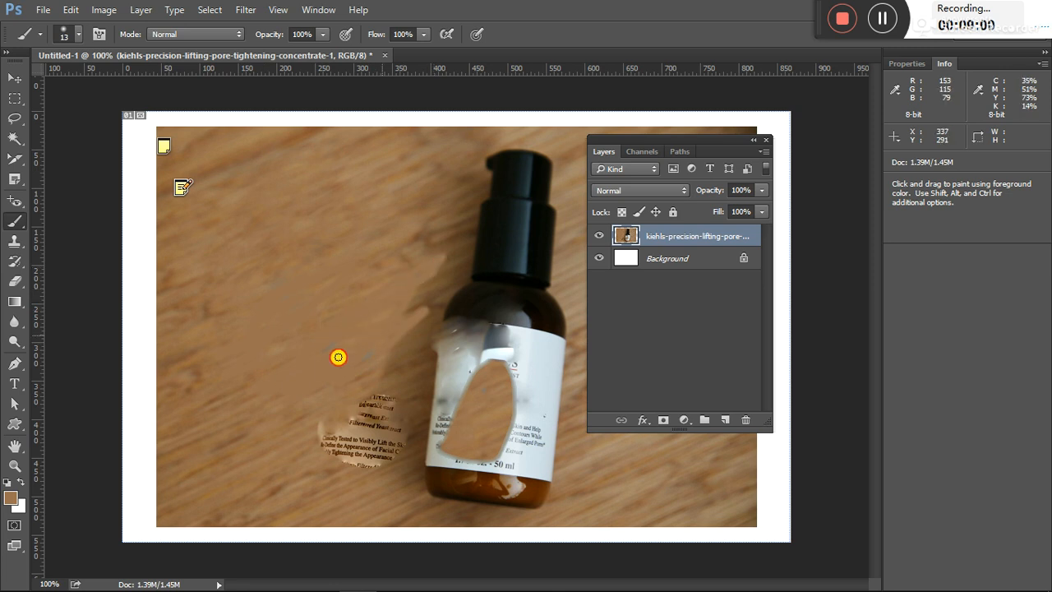
Draw a thin freehand line across the photo's upper edge and white margin with the 1 px Pencil tool in brown.
{"action": "right_click", "coordinate": [20, 227]}
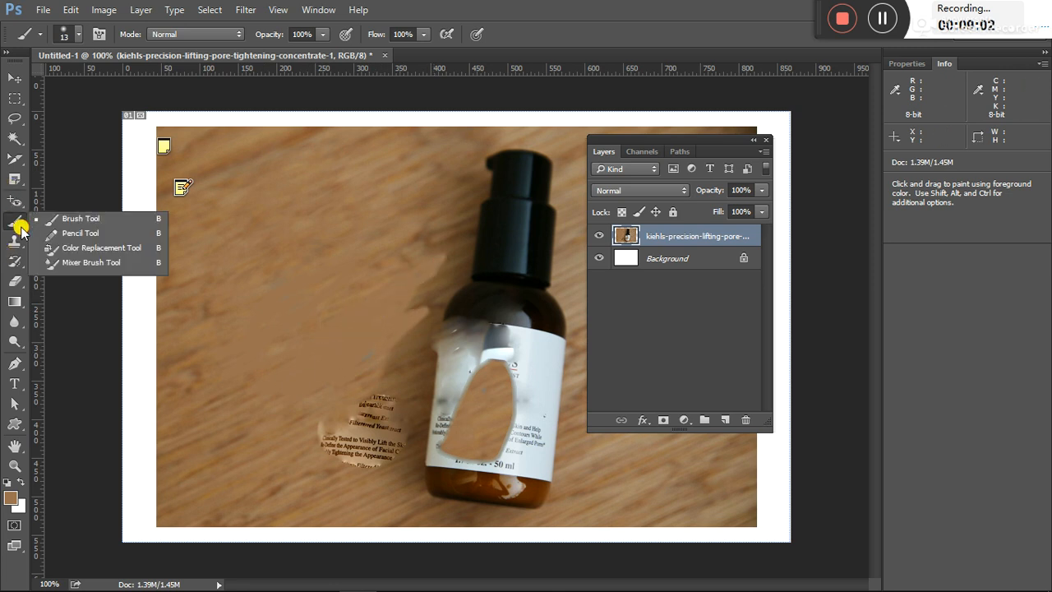
{"action": "left_click", "coordinate": [74, 234]}
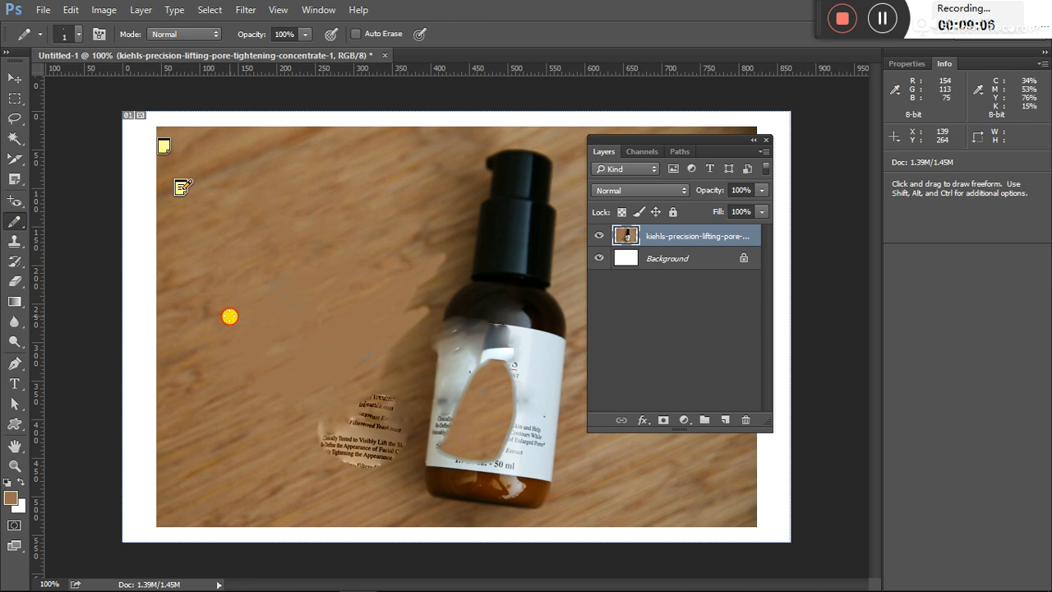
{"action": "mouse_move", "coordinate": [321, 127]}
{"action": "left_mouse_down"}
{"action": "mouse_move", "coordinate": [337, 113]}
{"action": "mouse_move", "coordinate": [336, 124]}
{"action": "left_mouse_up"}
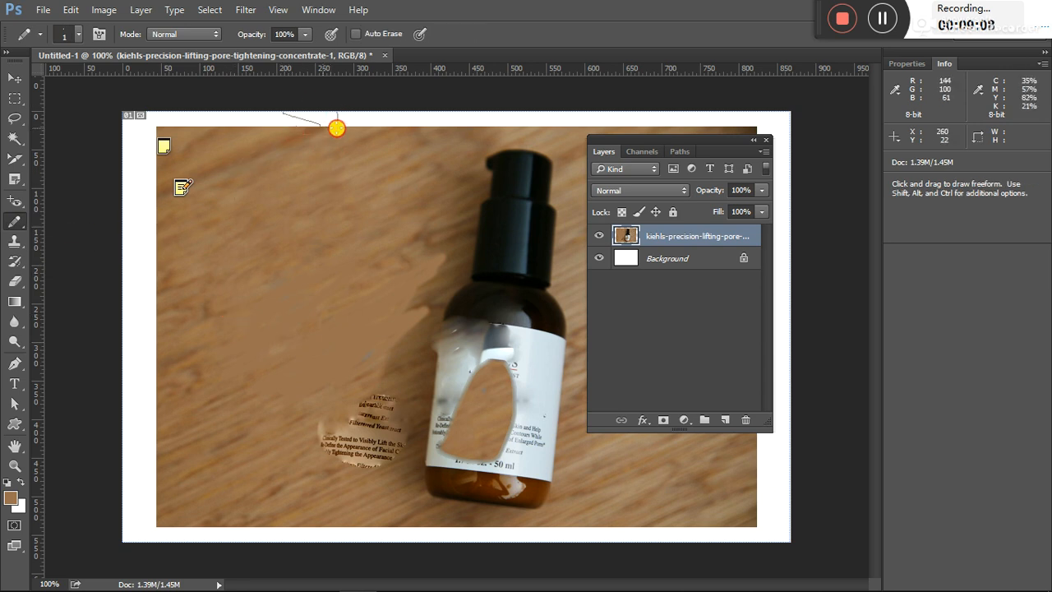
Set the foreground colour to black (000000) and draw a long curved pencil line from the upper white margin down over the wood.
{"action": "left_click", "coordinate": [11, 497]}
{"action": "left_click_drag", "start_coordinate": [482, 354], "coordinate": [337, 477]}
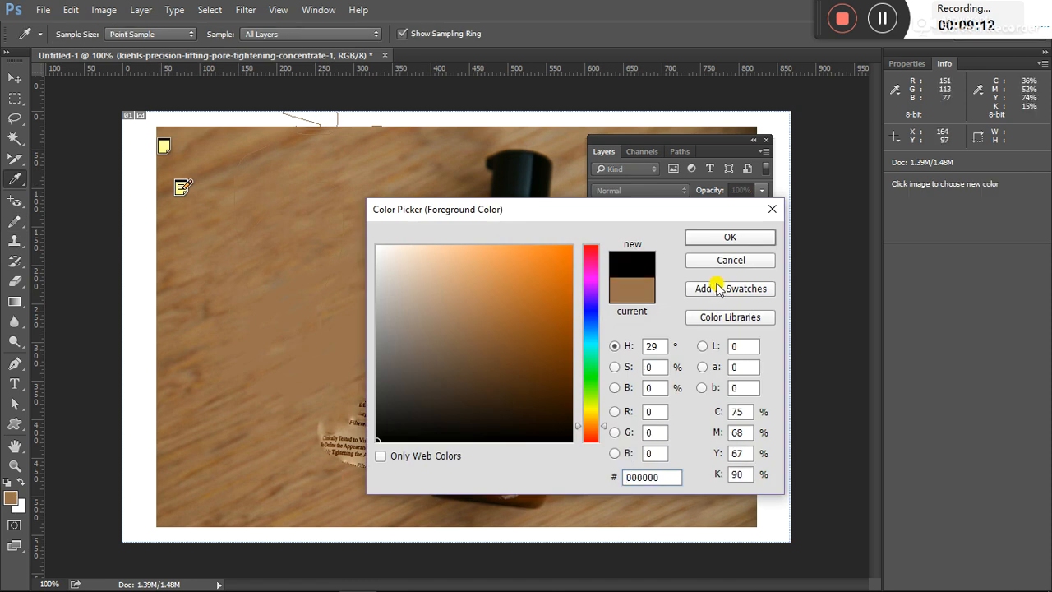
{"action": "left_click", "coordinate": [724, 238]}
{"action": "mouse_move", "coordinate": [250, 119]}
{"action": "left_mouse_down"}
{"action": "mouse_move", "coordinate": [362, 131]}
{"action": "mouse_move", "coordinate": [362, 220]}
{"action": "mouse_move", "coordinate": [277, 324]}
{"action": "mouse_move", "coordinate": [253, 311]}
{"action": "left_mouse_up"}
Recolour a large wood area left of the bottle grey with the 13 px Color Replacement tool in Color mode at 30% tolerance.
{"action": "right_click", "coordinate": [14, 234]}
{"action": "left_click", "coordinate": [74, 244]}
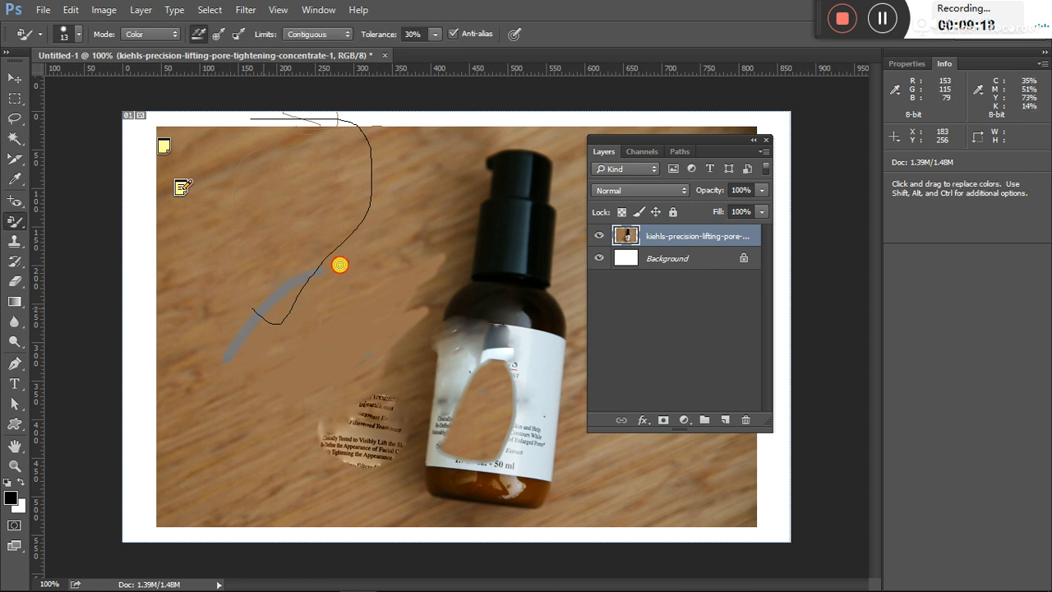
{"action": "left_click_drag", "start_coordinate": [276, 312], "coordinate": [338, 266]}
{"action": "mouse_move", "coordinate": [242, 331]}
{"action": "left_mouse_down"}
{"action": "mouse_move", "coordinate": [209, 378]}
{"action": "mouse_move", "coordinate": [205, 357]}
{"action": "mouse_move", "coordinate": [168, 412]}
{"action": "left_mouse_up"}
{"action": "mouse_move", "coordinate": [272, 365]}
{"action": "left_mouse_down"}
{"action": "mouse_move", "coordinate": [369, 312]}
{"action": "mouse_move", "coordinate": [280, 367]}
{"action": "left_mouse_up"}
Set the foreground colour to white (ffffff) and extend the colour replacement over the wood above the grey area.
{"action": "left_click", "coordinate": [13, 498]}
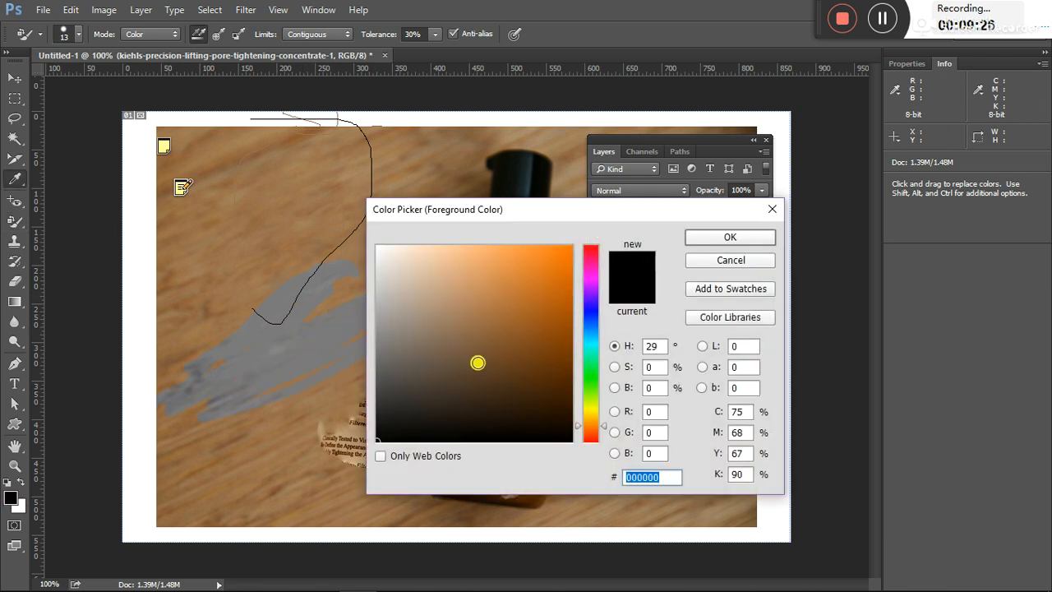
{"action": "type", "text": "ffffff"}
{"action": "left_click", "coordinate": [730, 239]}
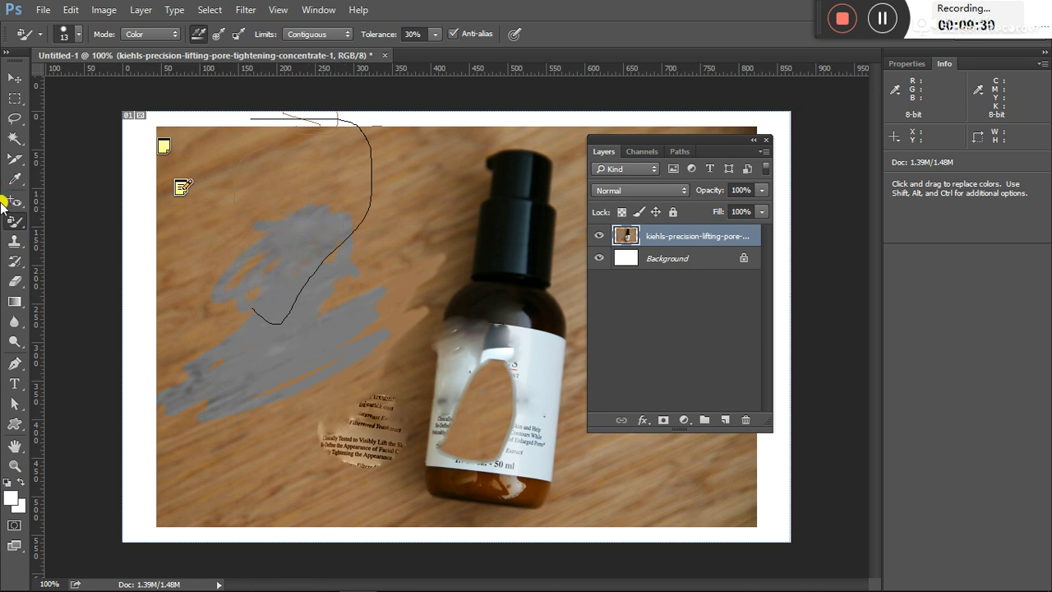
Blend strokes over the grey area with the 13 px Mixer Brush, first in white and again with the foreground colour set to black.
{"action": "left_click_drag", "start_coordinate": [8, 224], "coordinate": [85, 263]}
{"action": "mouse_move", "coordinate": [308, 192]}
{"action": "left_mouse_down"}
{"action": "mouse_move", "coordinate": [247, 235]}
{"action": "mouse_move", "coordinate": [314, 223]}
{"action": "mouse_move", "coordinate": [299, 211]}
{"action": "mouse_move", "coordinate": [229, 252]}
{"action": "mouse_move", "coordinate": [205, 306]}
{"action": "mouse_move", "coordinate": [332, 238]}
{"action": "mouse_move", "coordinate": [328, 273]}
{"action": "mouse_move", "coordinate": [300, 280]}
{"action": "mouse_move", "coordinate": [264, 322]}
{"action": "mouse_move", "coordinate": [346, 257]}
{"action": "mouse_move", "coordinate": [324, 264]}
{"action": "mouse_move", "coordinate": [347, 262]}
{"action": "mouse_move", "coordinate": [320, 287]}
{"action": "mouse_move", "coordinate": [305, 383]}
{"action": "mouse_move", "coordinate": [381, 234]}
{"action": "mouse_move", "coordinate": [344, 255]}
{"action": "mouse_move", "coordinate": [291, 369]}
{"action": "mouse_move", "coordinate": [249, 421]}
{"action": "mouse_move", "coordinate": [277, 291]}
{"action": "mouse_move", "coordinate": [235, 396]}
{"action": "mouse_move", "coordinate": [305, 245]}
{"action": "mouse_move", "coordinate": [225, 376]}
{"action": "mouse_move", "coordinate": [261, 357]}
{"action": "mouse_move", "coordinate": [268, 271]}
{"action": "mouse_move", "coordinate": [258, 393]}
{"action": "mouse_move", "coordinate": [289, 346]}
{"action": "mouse_move", "coordinate": [295, 284]}
{"action": "mouse_move", "coordinate": [256, 294]}
{"action": "mouse_move", "coordinate": [294, 272]}
{"action": "mouse_move", "coordinate": [272, 321]}
{"action": "left_mouse_up"}
{"action": "left_click", "coordinate": [9, 497]}
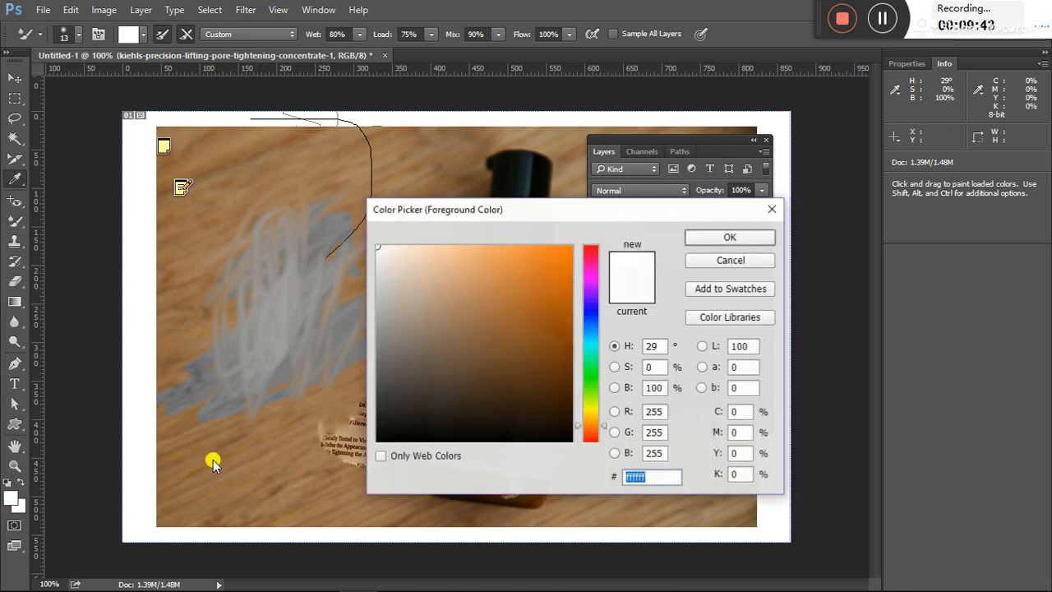
{"action": "left_click_drag", "start_coordinate": [379, 438], "coordinate": [377, 456]}
{"action": "left_click", "coordinate": [687, 240]}
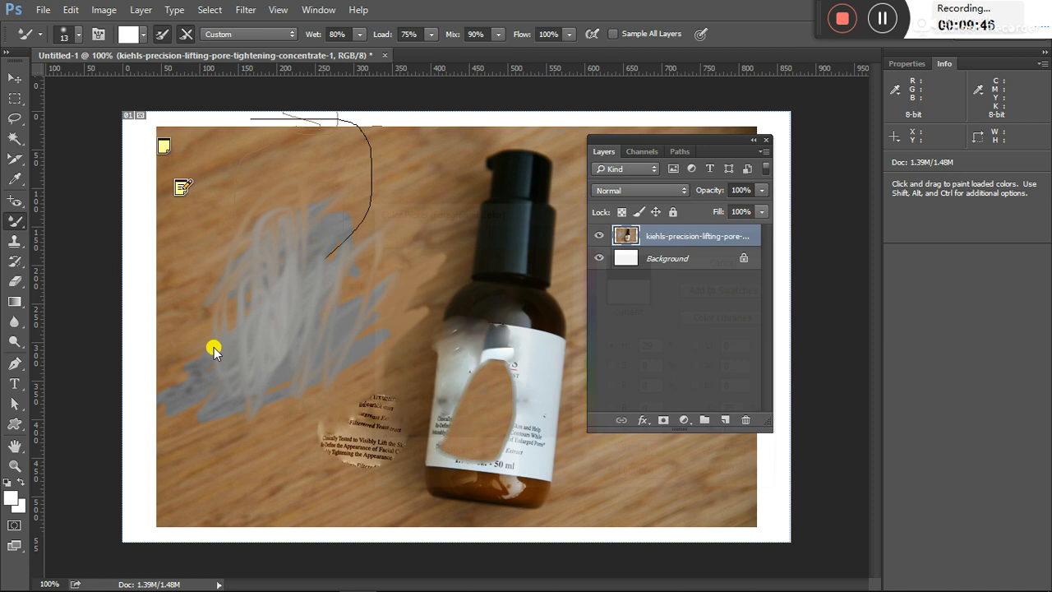
{"action": "mouse_move", "coordinate": [284, 295]}
{"action": "left_mouse_down"}
{"action": "mouse_move", "coordinate": [219, 329]}
{"action": "mouse_move", "coordinate": [230, 402]}
{"action": "left_mouse_up"}
Enlarge the Mixer Brush to 72 px and smear the grey area left of the bottle into a soft blur.
{"action": "left_click", "coordinate": [61, 36]}
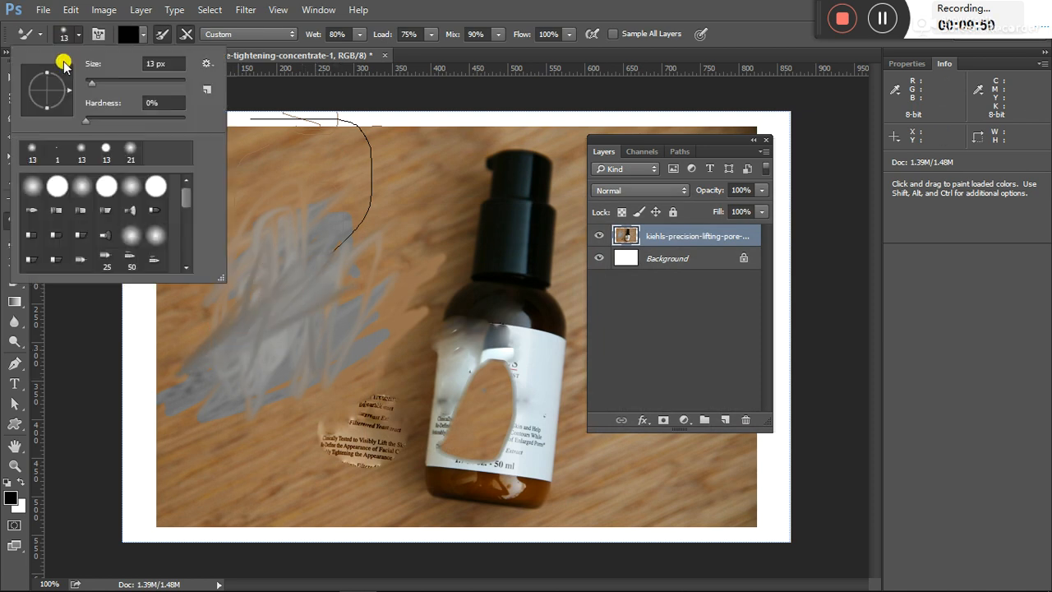
{"action": "left_click_drag", "start_coordinate": [96, 88], "coordinate": [119, 86]}
{"action": "mouse_move", "coordinate": [321, 242]}
{"action": "left_mouse_down"}
{"action": "mouse_move", "coordinate": [258, 205]}
{"action": "mouse_move", "coordinate": [298, 286]}
{"action": "mouse_move", "coordinate": [252, 400]}
{"action": "mouse_move", "coordinate": [364, 300]}
{"action": "mouse_move", "coordinate": [298, 282]}
{"action": "mouse_move", "coordinate": [276, 333]}
{"action": "left_mouse_up"}
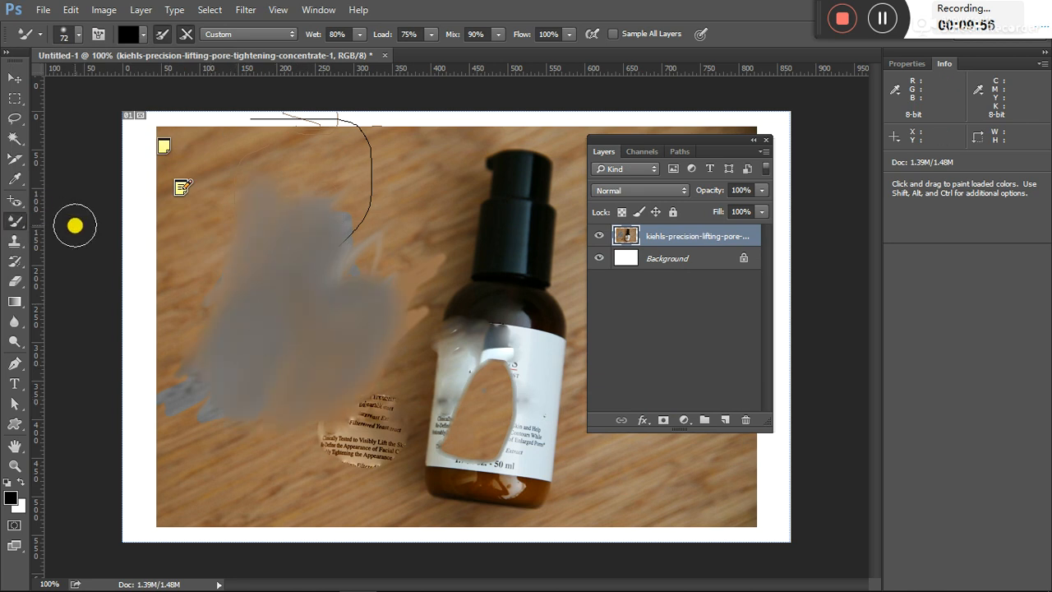
{"action": "left_click", "coordinate": [11, 164]}
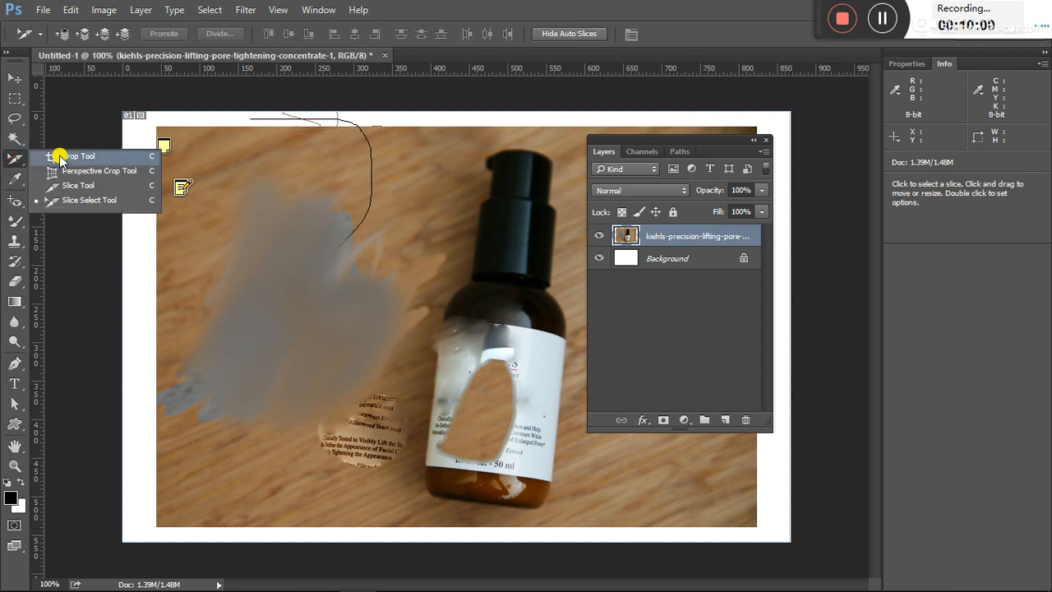
{"action": "left_click", "coordinate": [15, 178]}
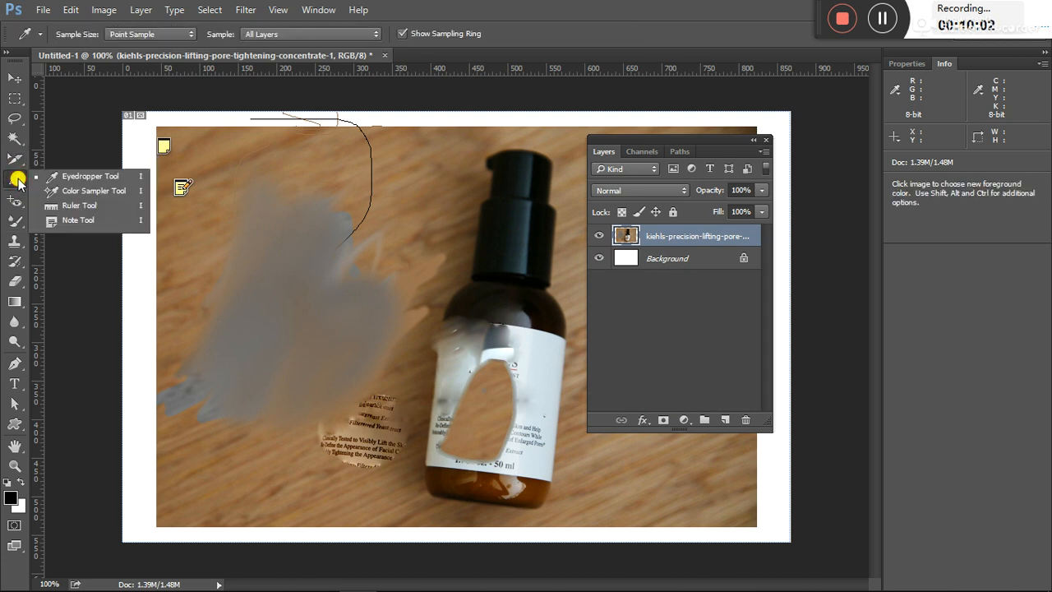
{"action": "left_click", "coordinate": [17, 180]}
{"action": "left_click", "coordinate": [14, 201]}
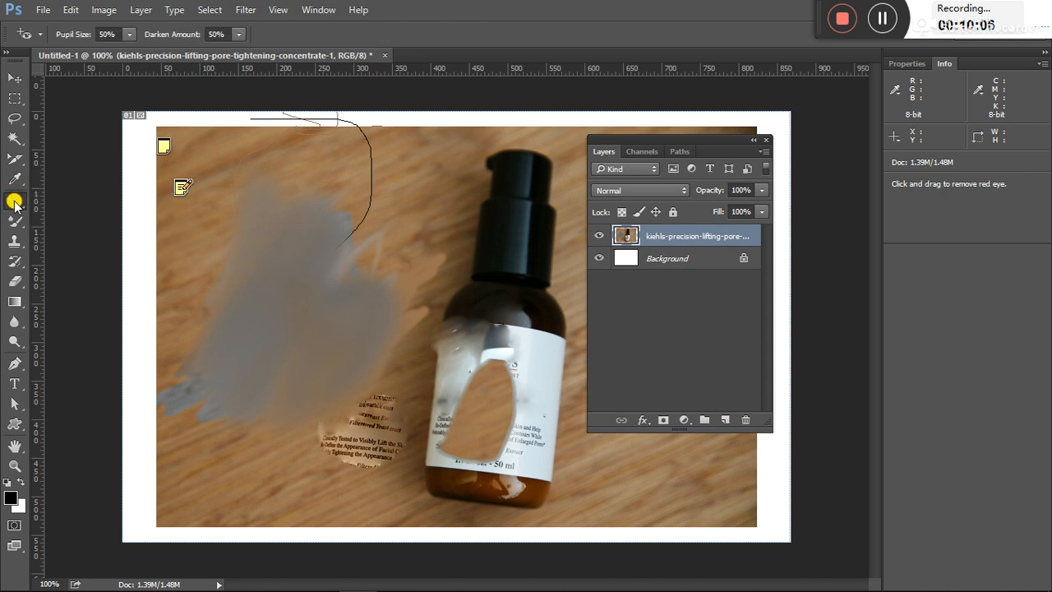
{"action": "left_click", "coordinate": [16, 222]}
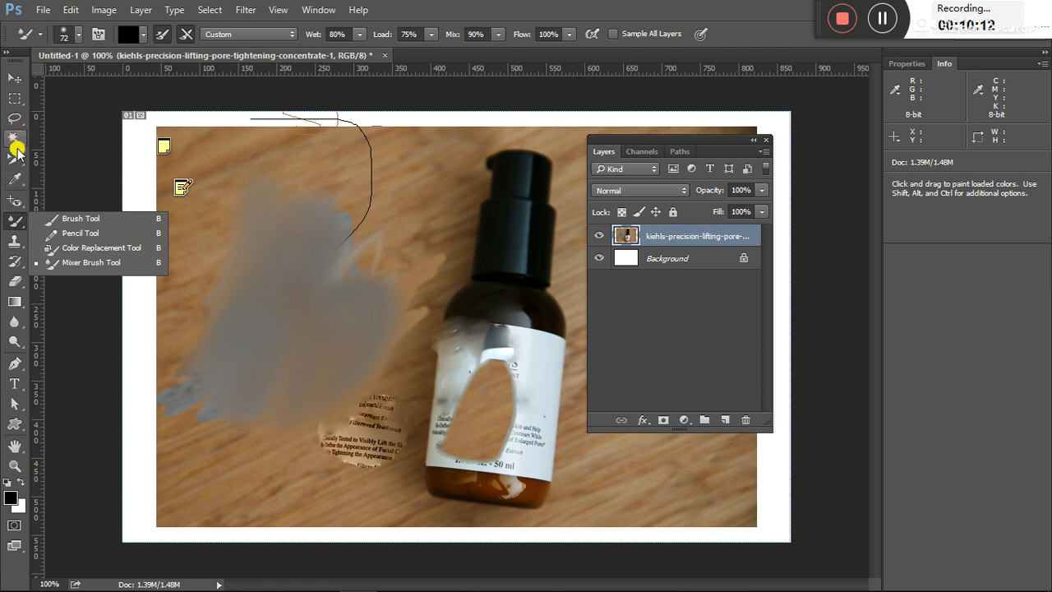
{"action": "left_click", "coordinate": [23, 220]}
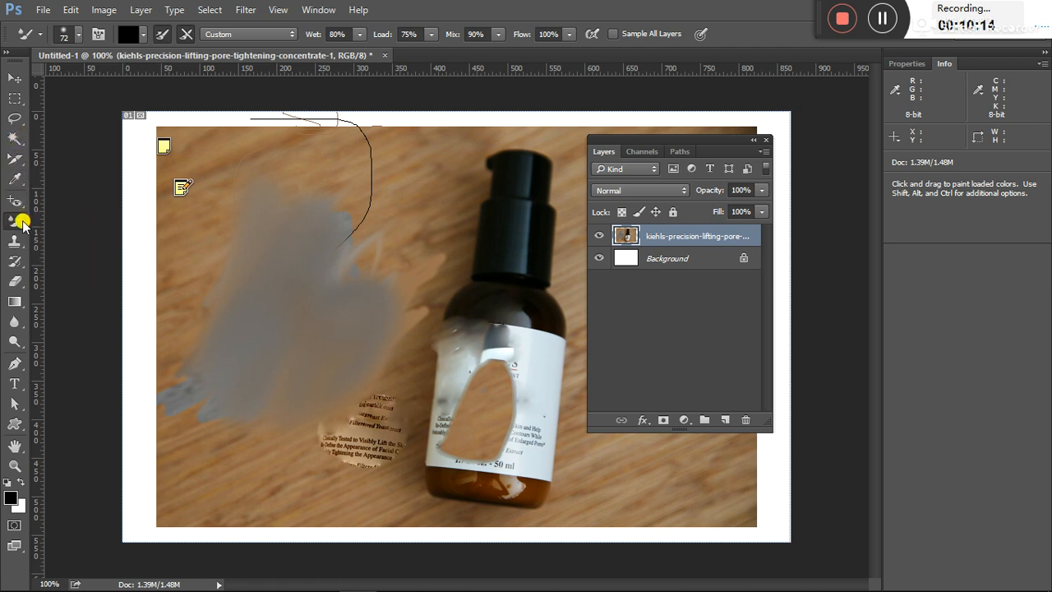
Switch to the Clone Stamp tool, after briefly selecting the History Brush.
{"action": "left_click", "coordinate": [20, 242]}
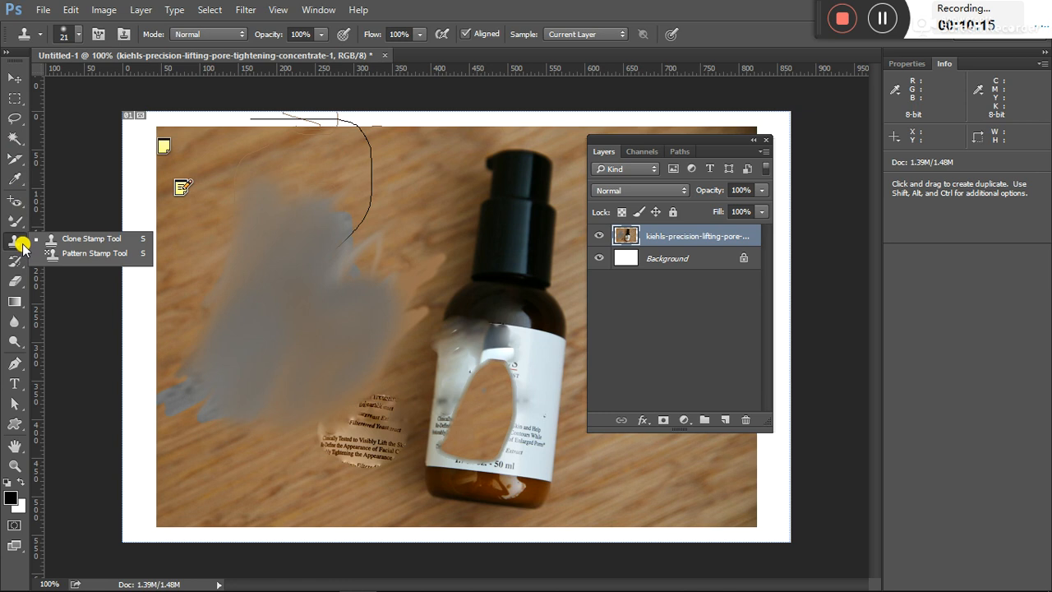
{"action": "left_click", "coordinate": [22, 262]}
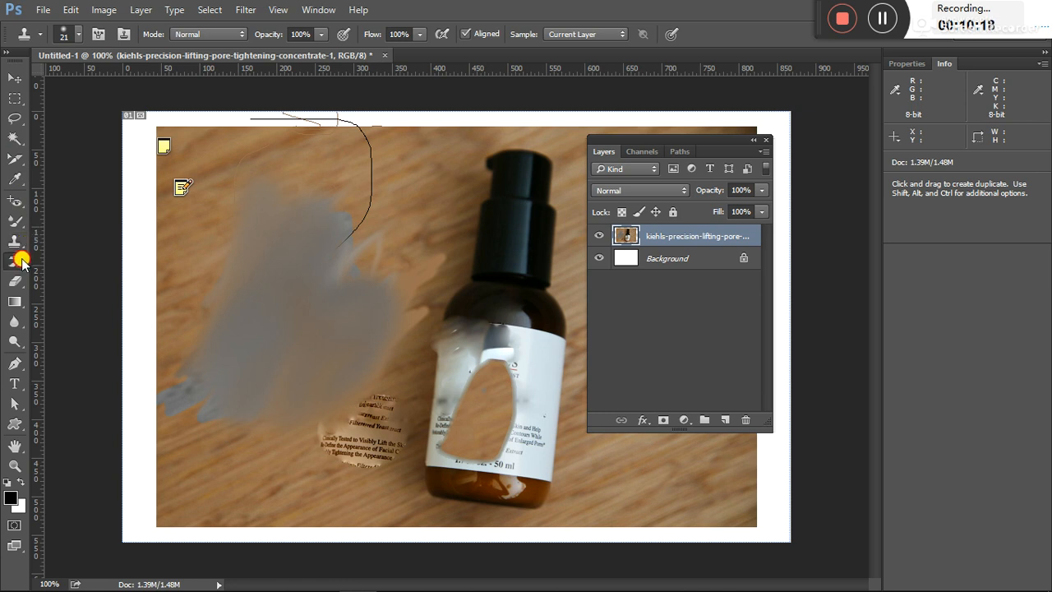
{"action": "left_click", "coordinate": [16, 242]}
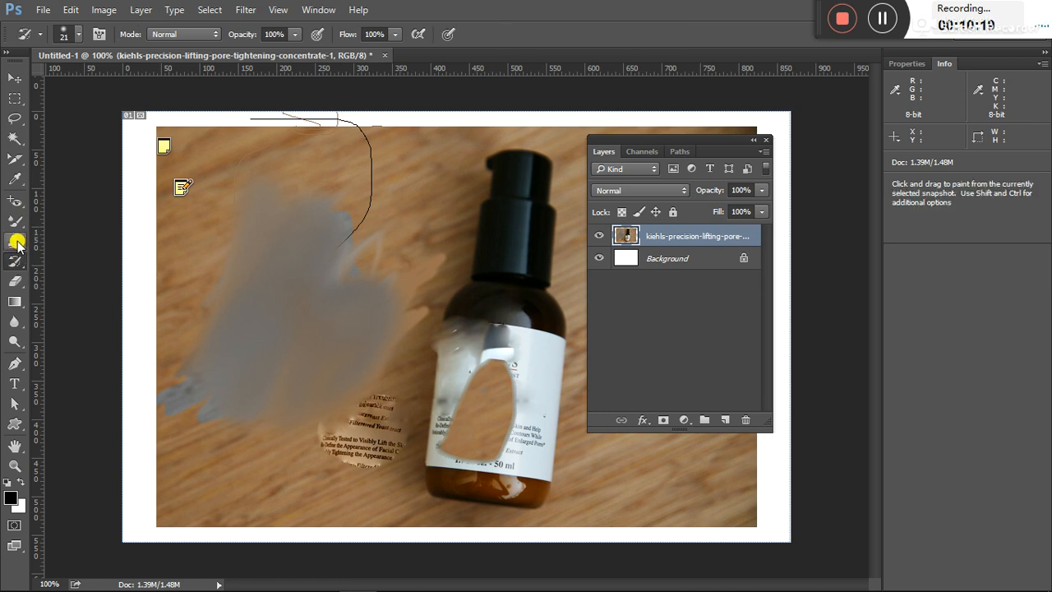